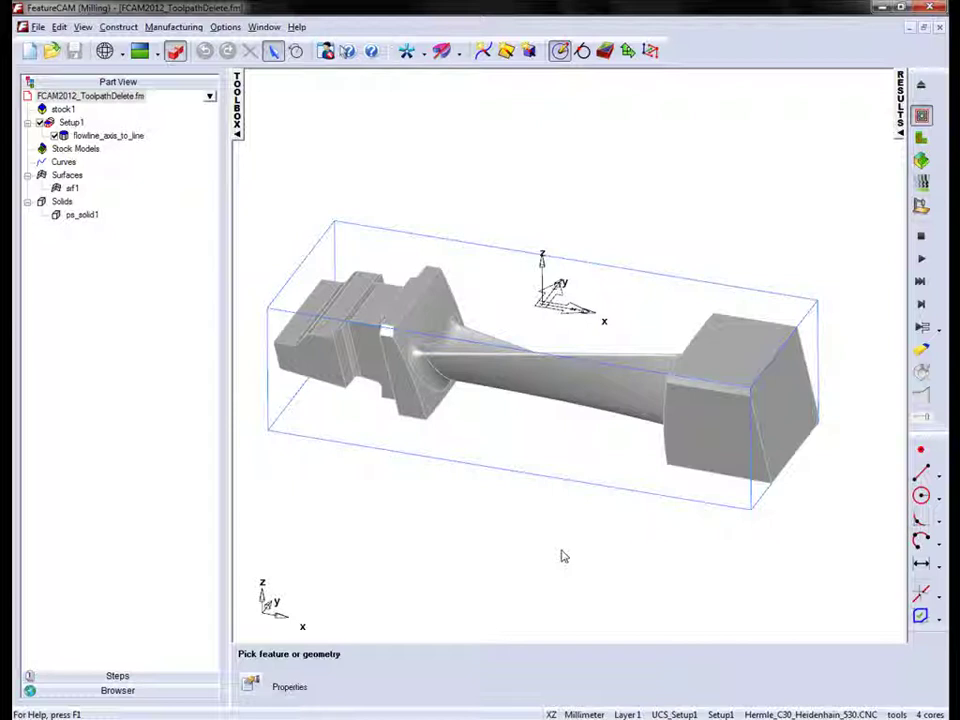
Simulate the flowline_axis_to_line feature's toolpath and inspect it around the blade from several angles
middle_click_drag(688, 317, 672, 279)
middle_click_drag(372, 425, 376, 451)
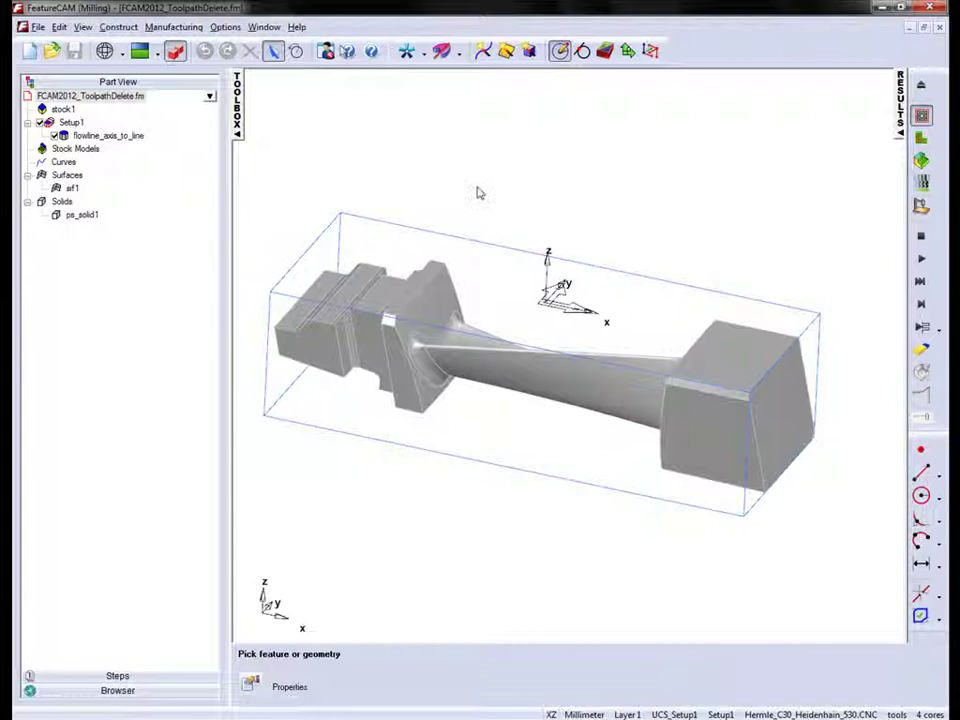
mouse_move(450, 204)
middle_mouse_down()
mouse_move(456, 291)
mouse_move(453, 179)
mouse_move(454, 201)
middle_mouse_up()
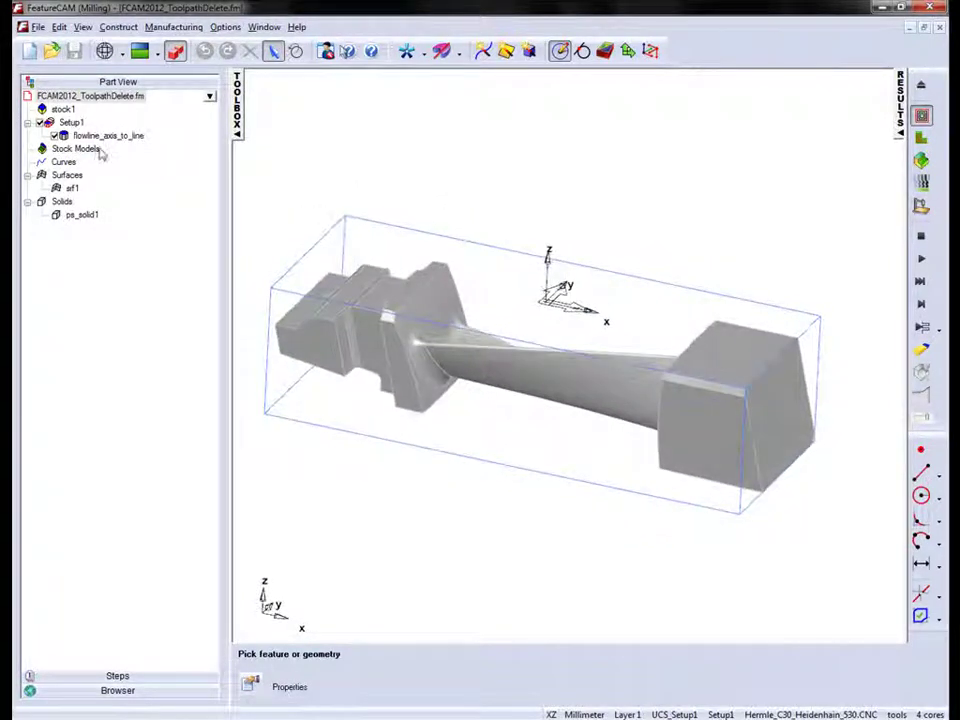
left_click(110, 135)
left_click(433, 181)
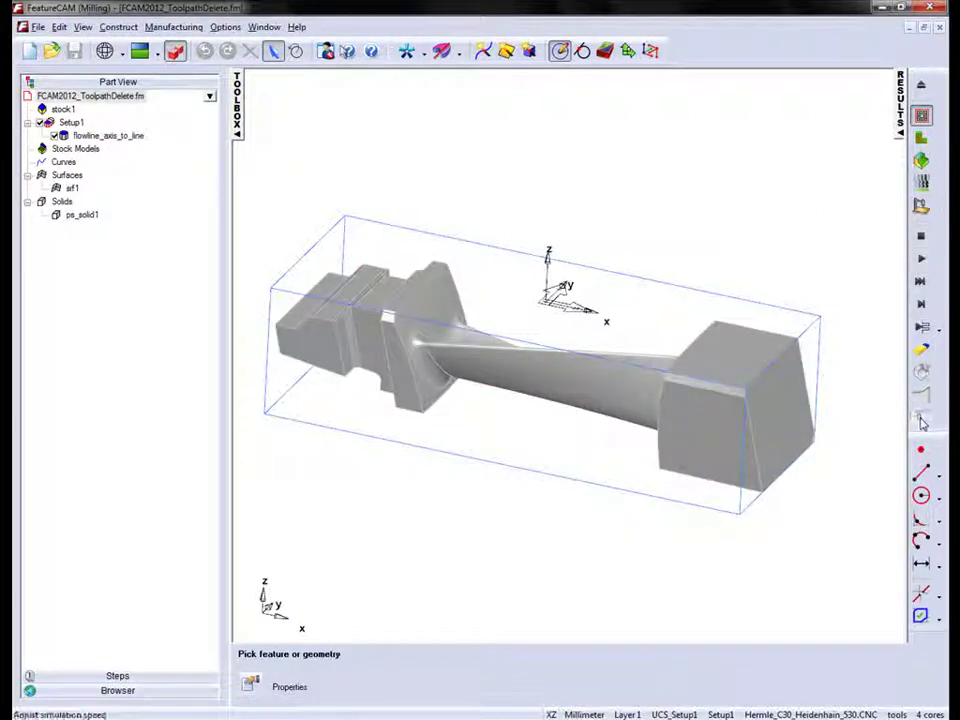
left_click(921, 258)
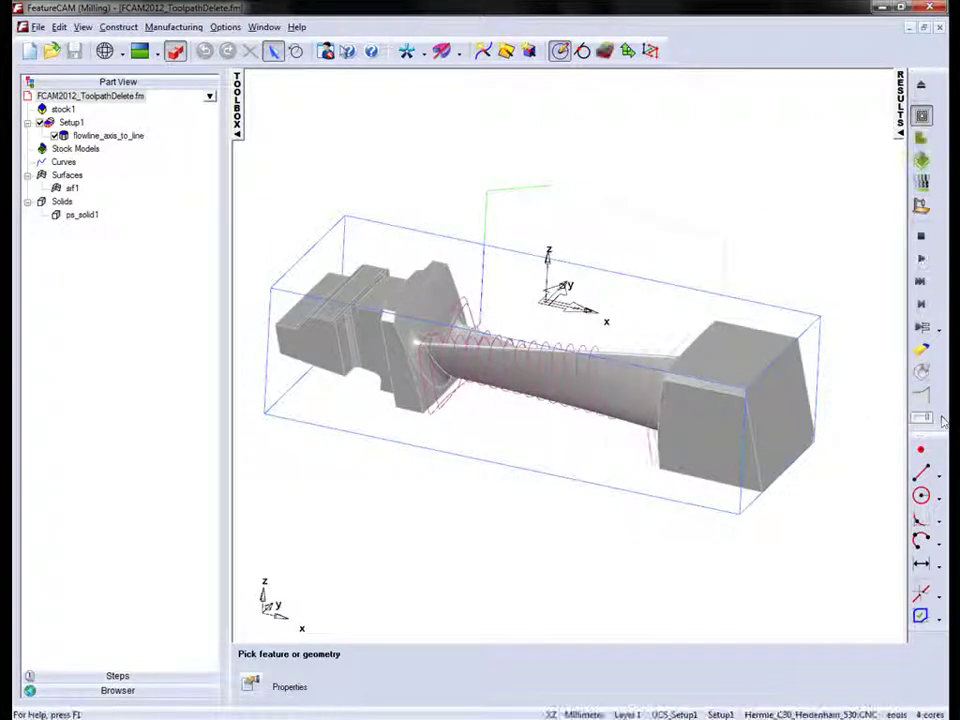
middle_click_drag(518, 410, 745, 300)
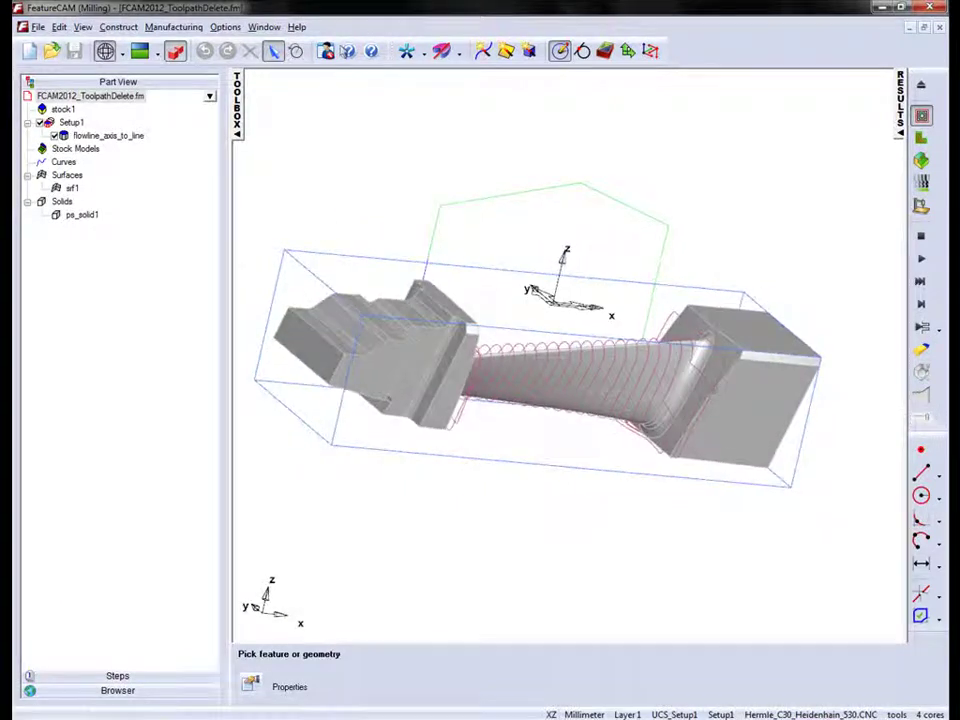
middle_click_drag(603, 398, 450, 401)
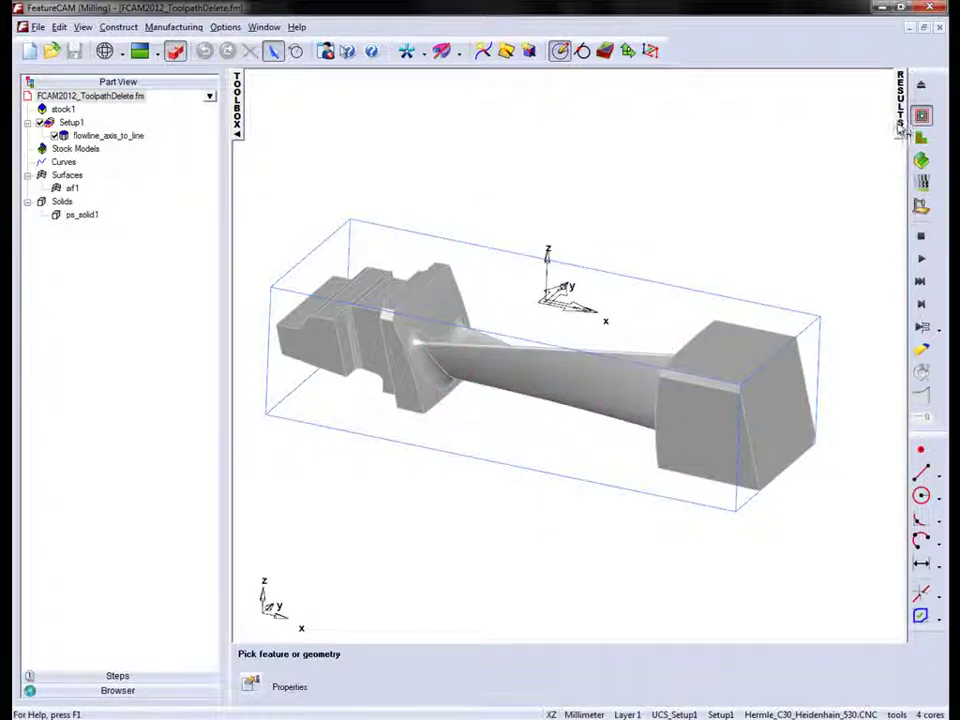
Create a toolpath feature from the finish1 - flowline operation of flowline_axis_to_line
left_click(900, 130)
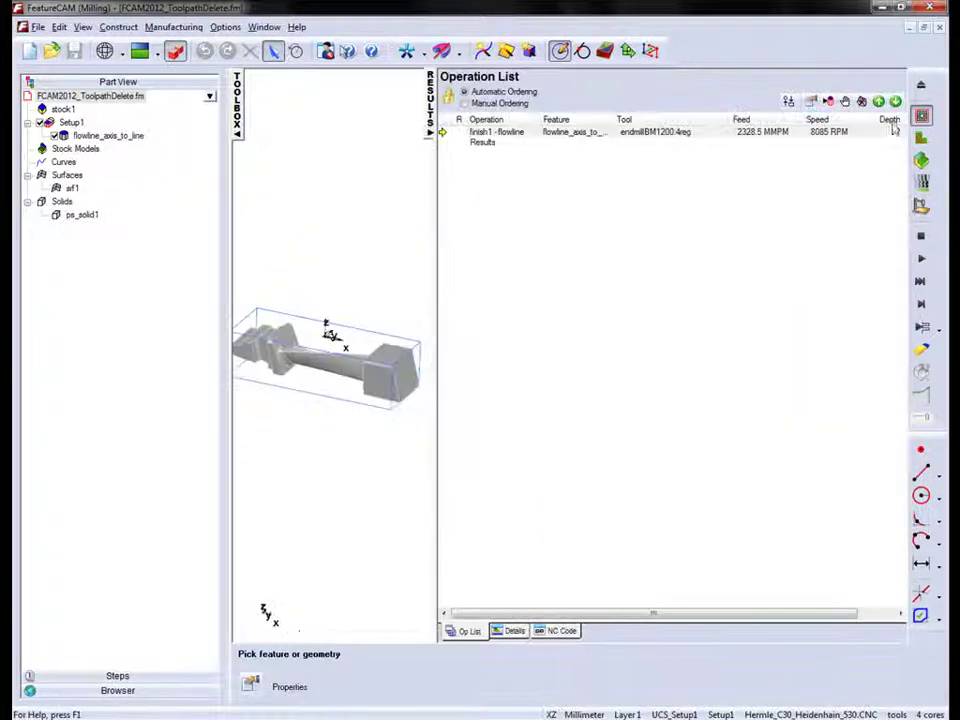
right_click(507, 136)
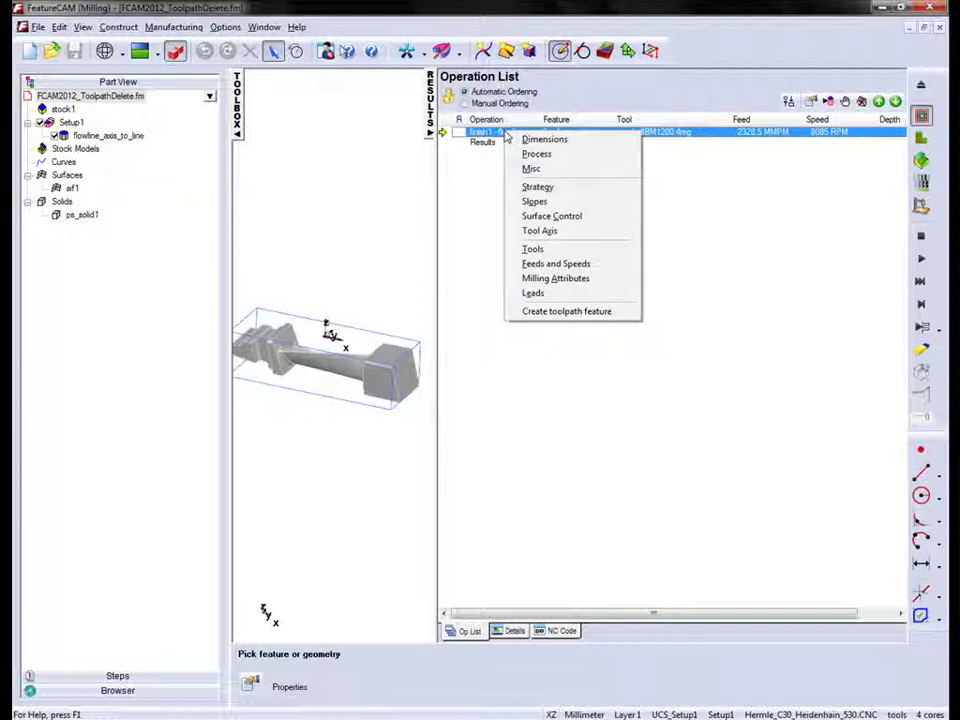
left_click(563, 312)
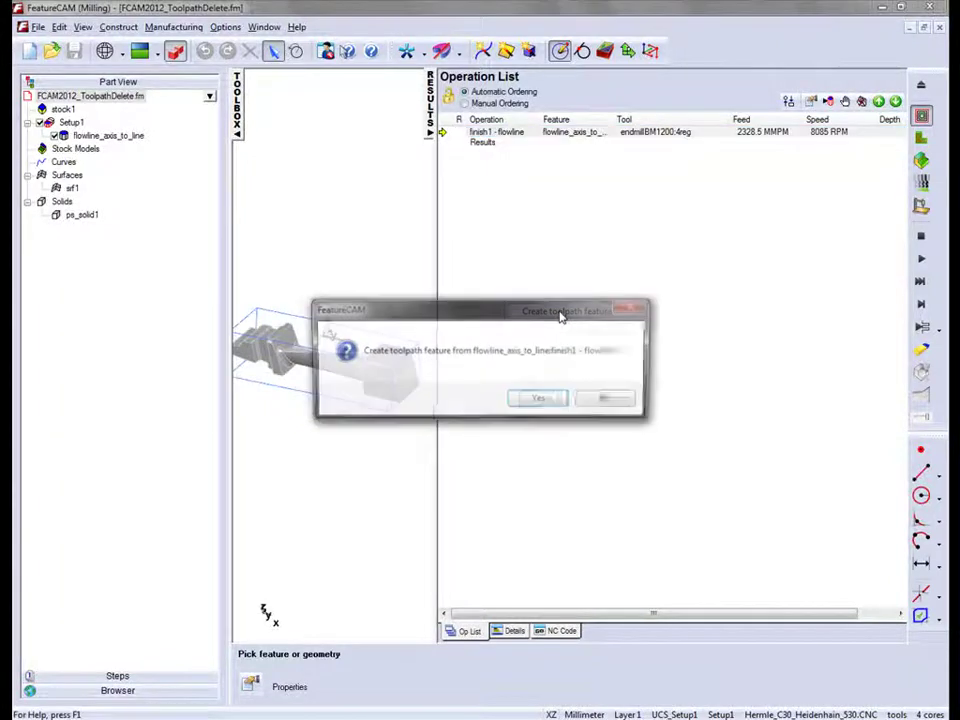
left_click(543, 401)
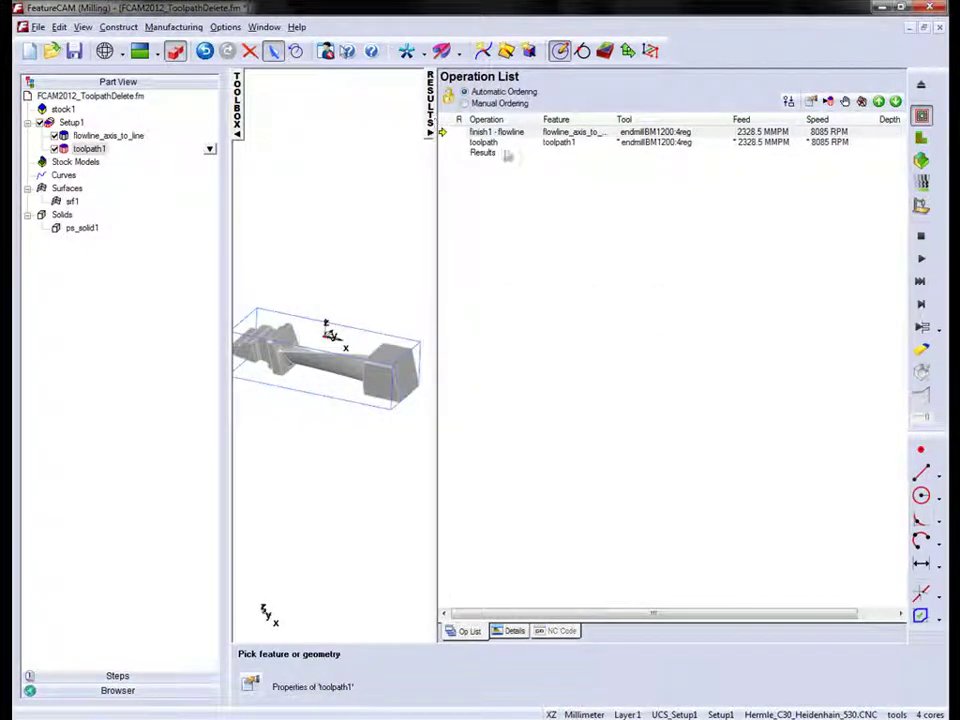
left_click(431, 104)
Exclude flowline_axis_to_line from machining and simulate only the toolpath1 feature
left_click(92, 148)
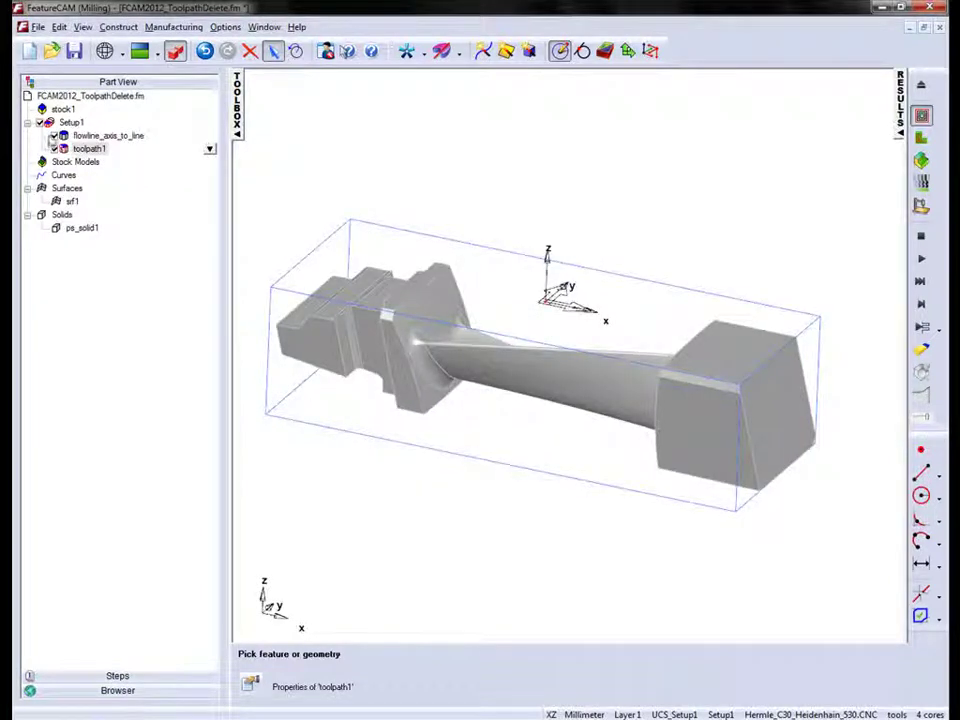
left_click(54, 135)
left_click(88, 149)
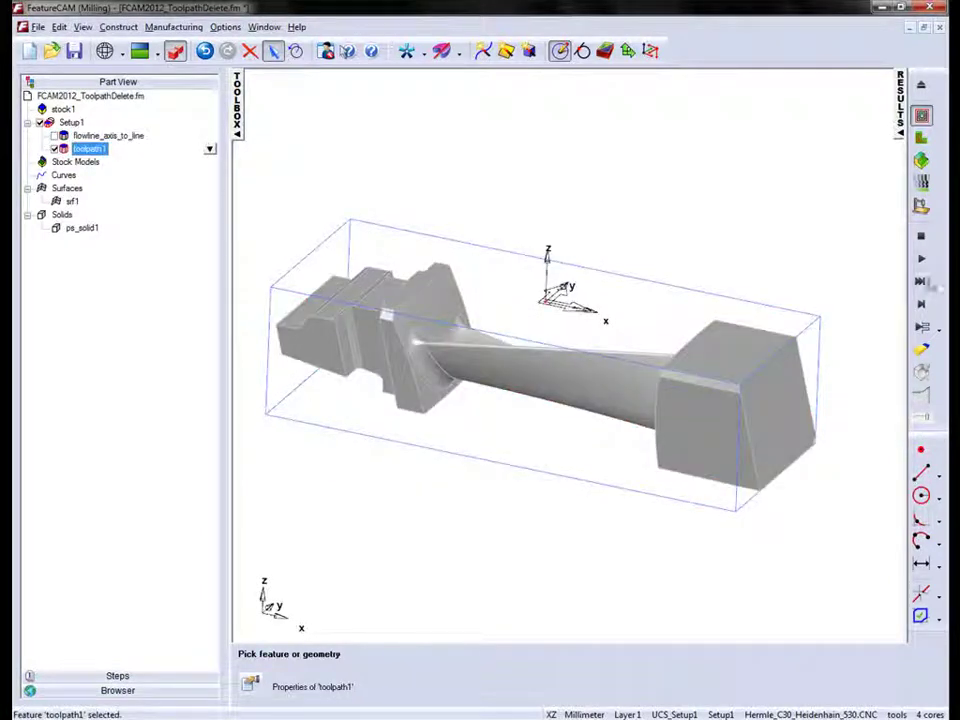
left_click(922, 260)
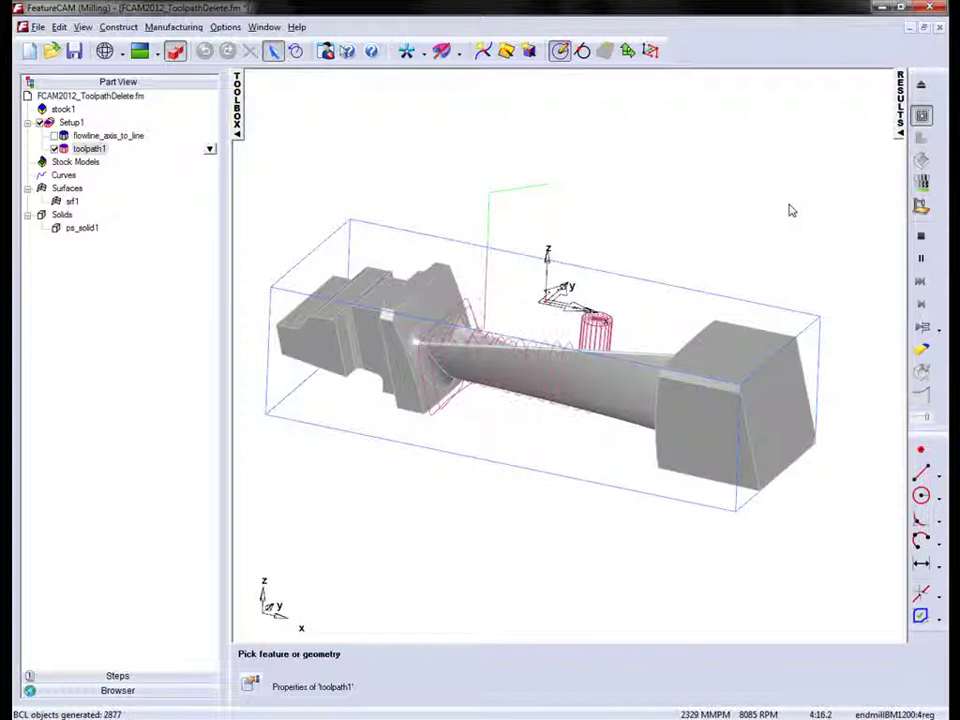
middle_click_drag(514, 266, 463, 338)
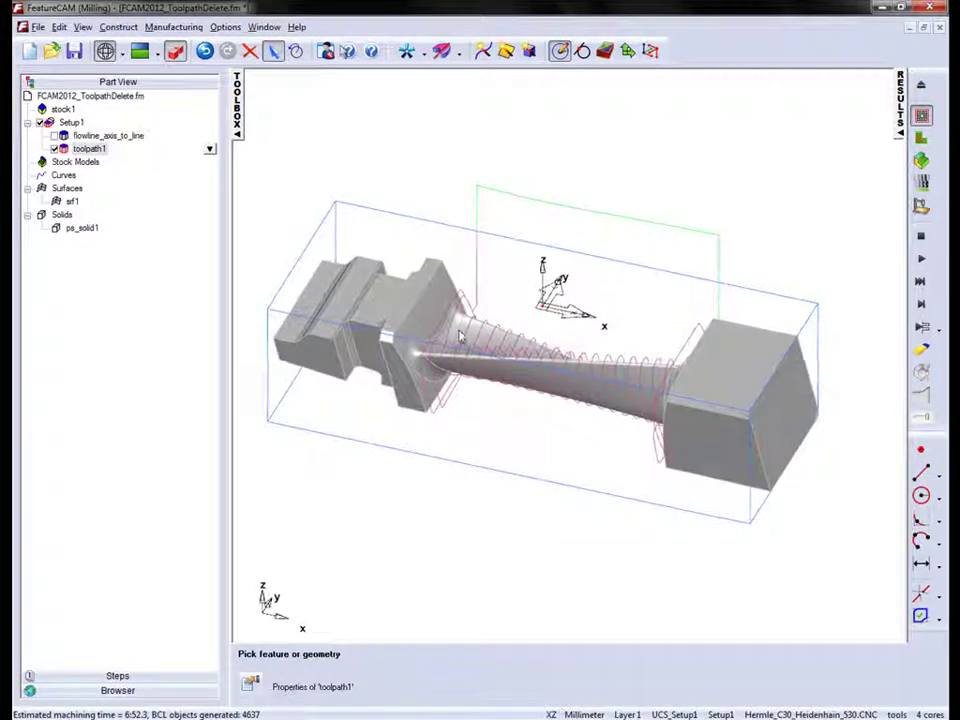
Open the properties of toolpath1 and show the segment list of its toolpath operation
right_click(85, 150)
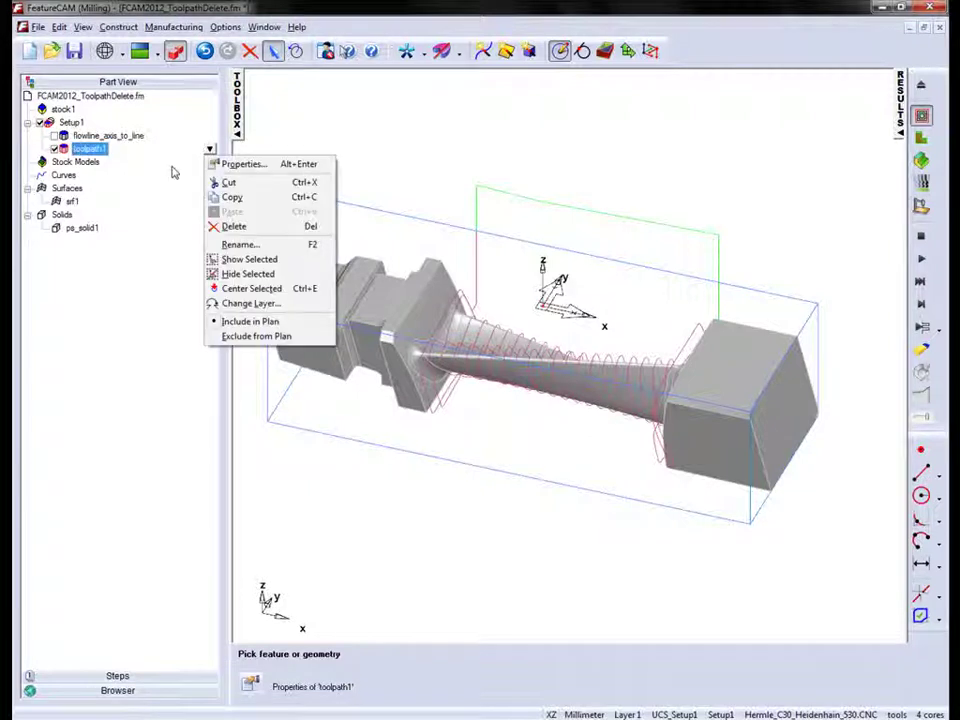
left_click(250, 165)
left_click_drag(255, 83, 302, 72)
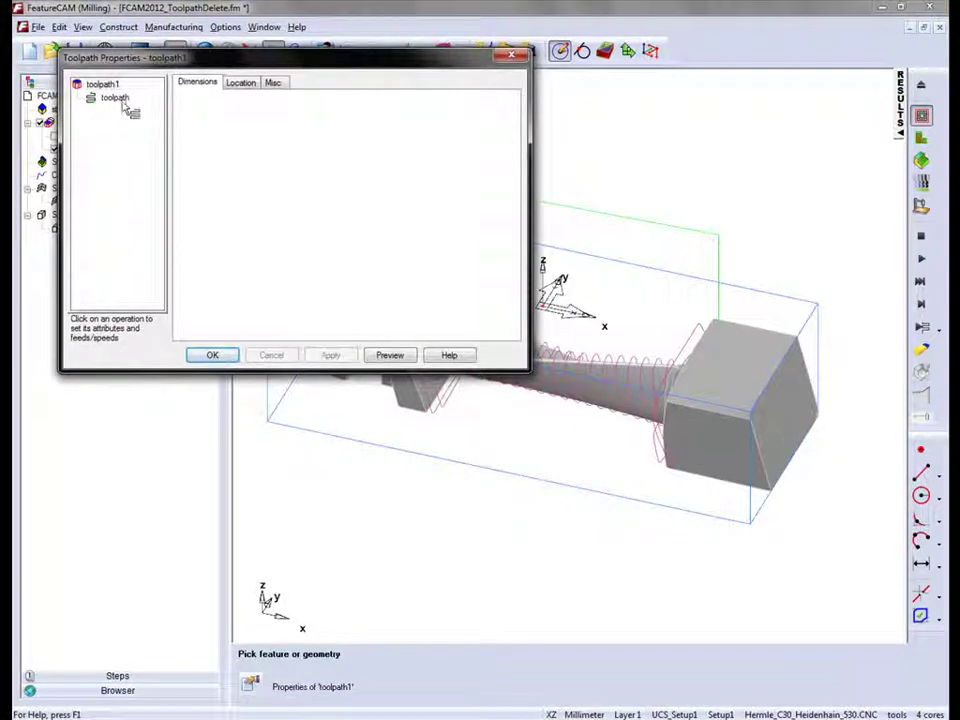
left_click(118, 99)
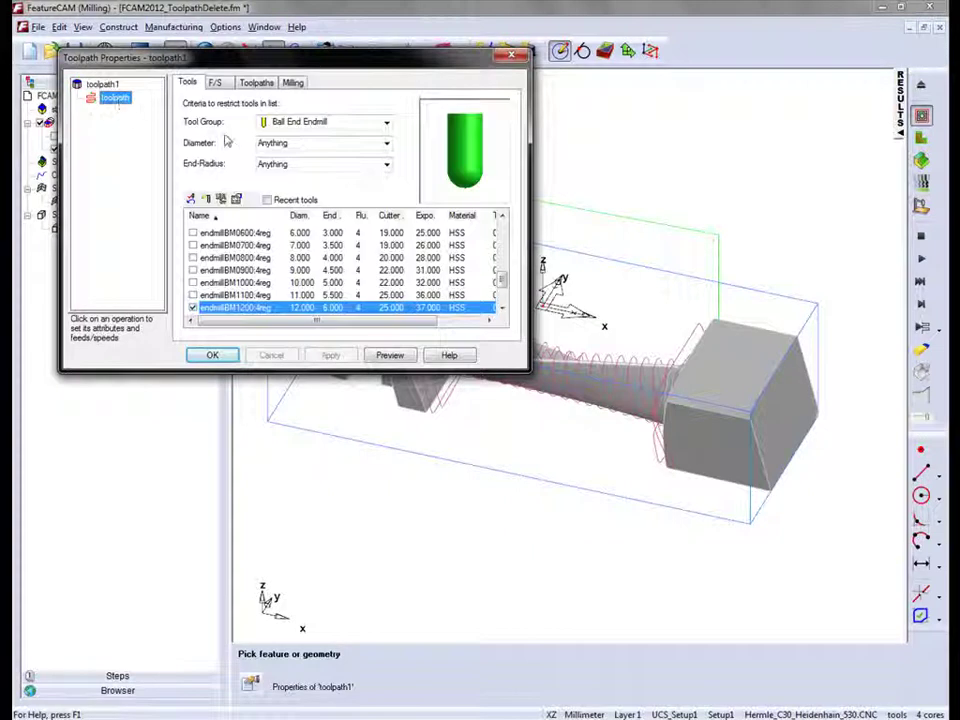
left_click(259, 84)
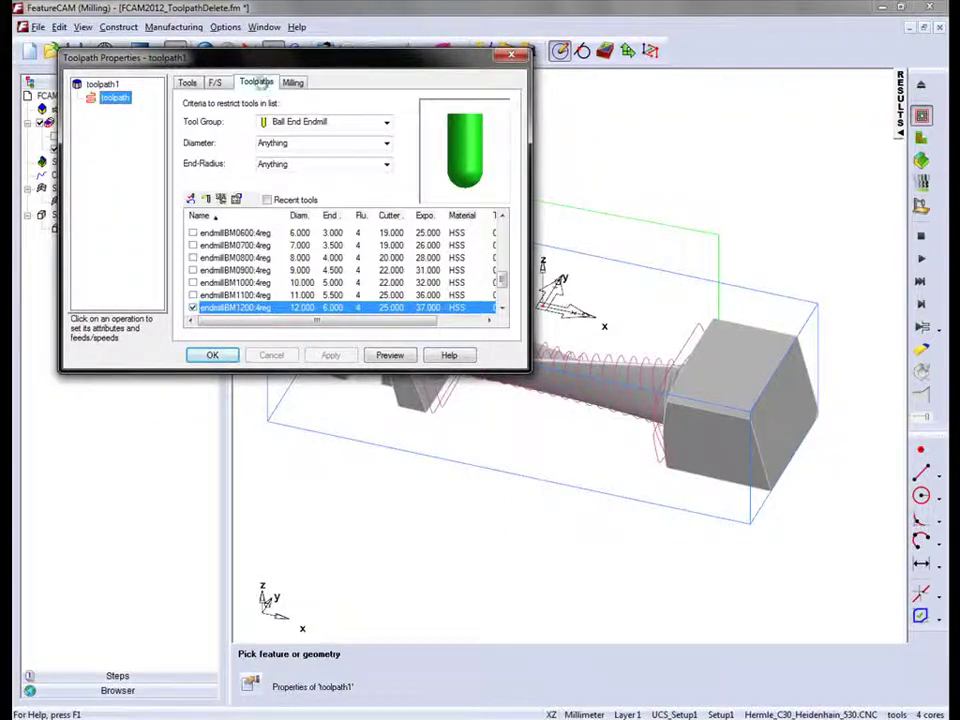
middle_click_drag(604, 316, 632, 365)
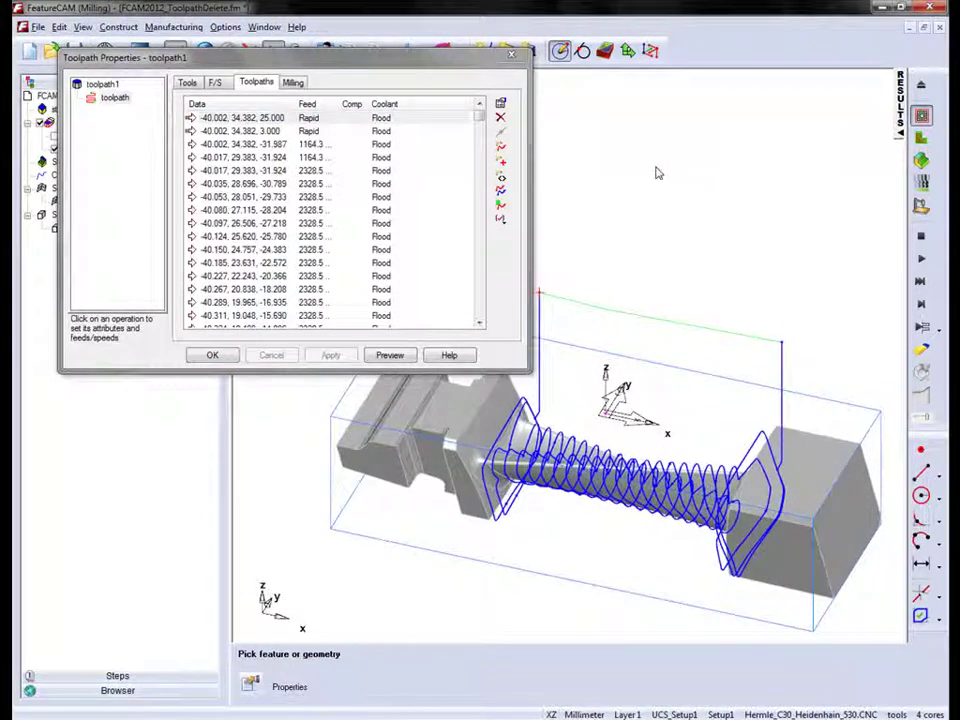
Display the individual points of toolpath1 around the blade, inspect them, and hide them again
left_click(503, 221)
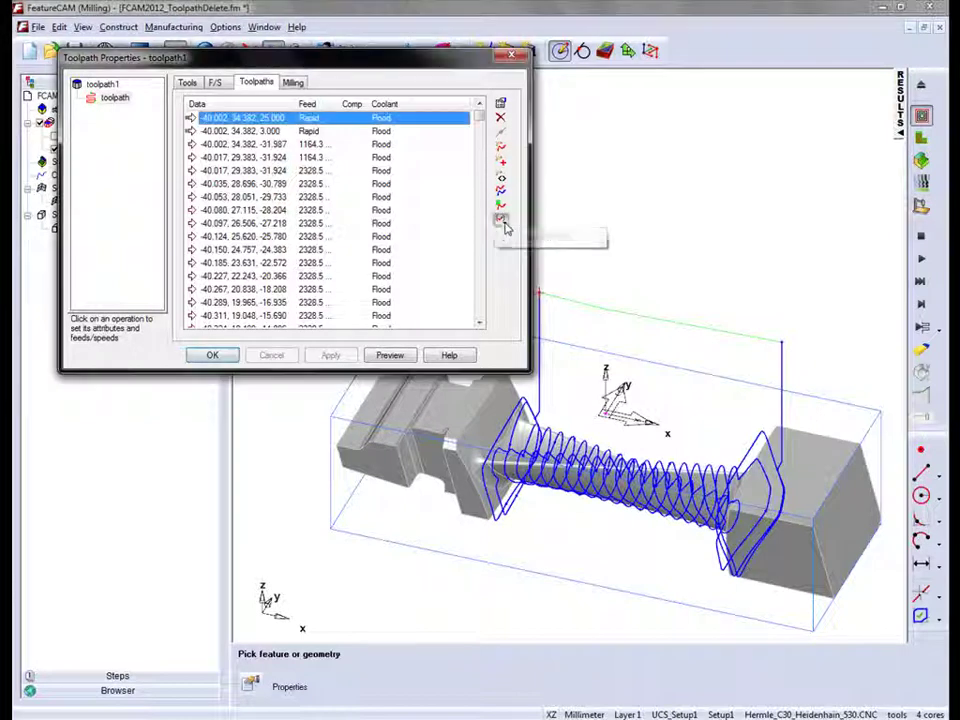
left_click(516, 242)
mouse_move(627, 308)
middle_mouse_down()
mouse_move(628, 343)
mouse_move(615, 360)
mouse_move(601, 358)
mouse_move(658, 255)
middle_mouse_up()
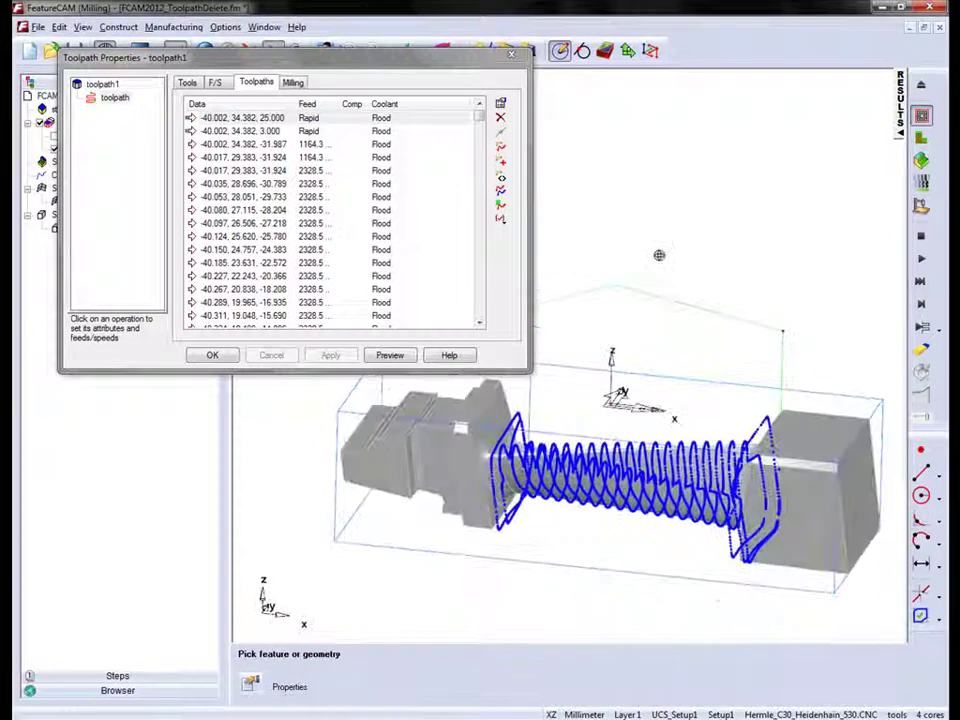
left_click(503, 221)
left_click(512, 238)
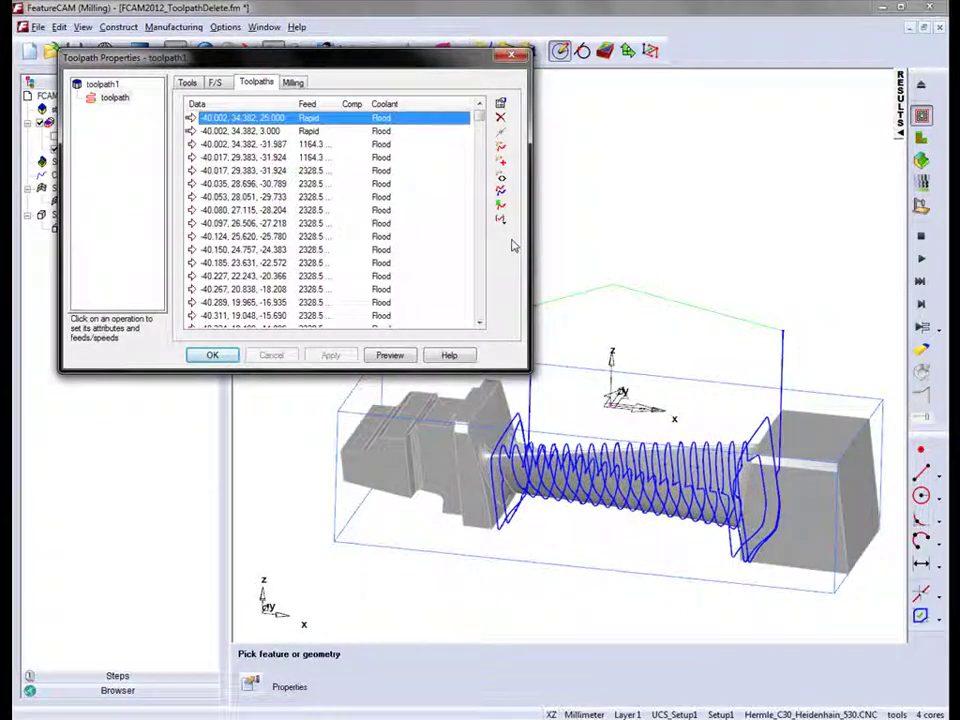
middle_click_drag(660, 352, 617, 335, "shift")
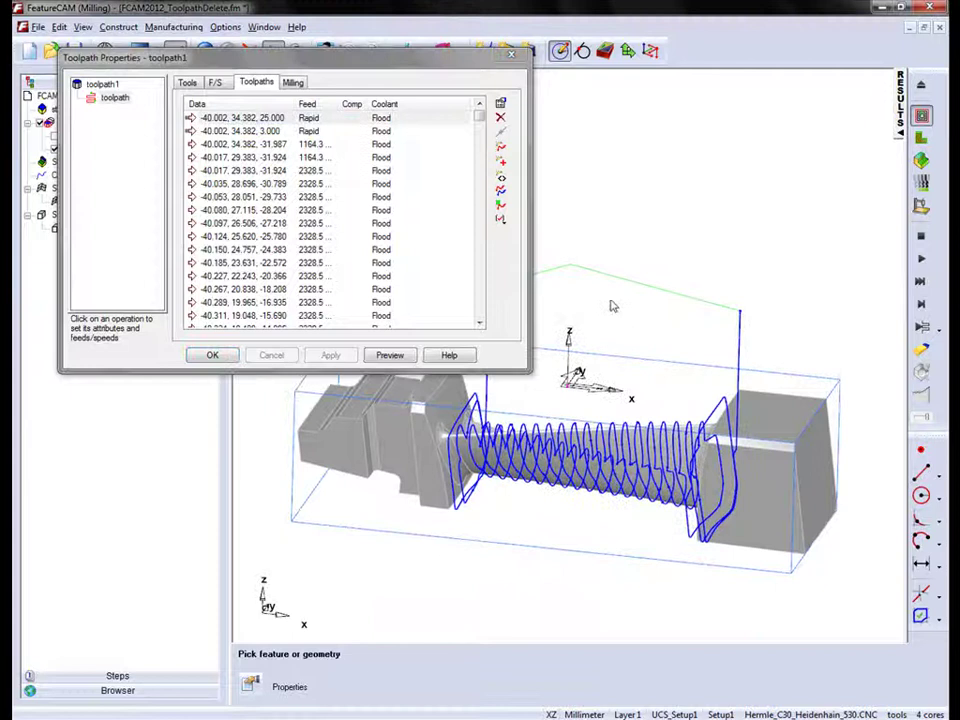
View the part from the top and hide the solid ps_solid1 so only the toolpath remains over the stock outline
left_click_drag(443, 69, 301, 18)
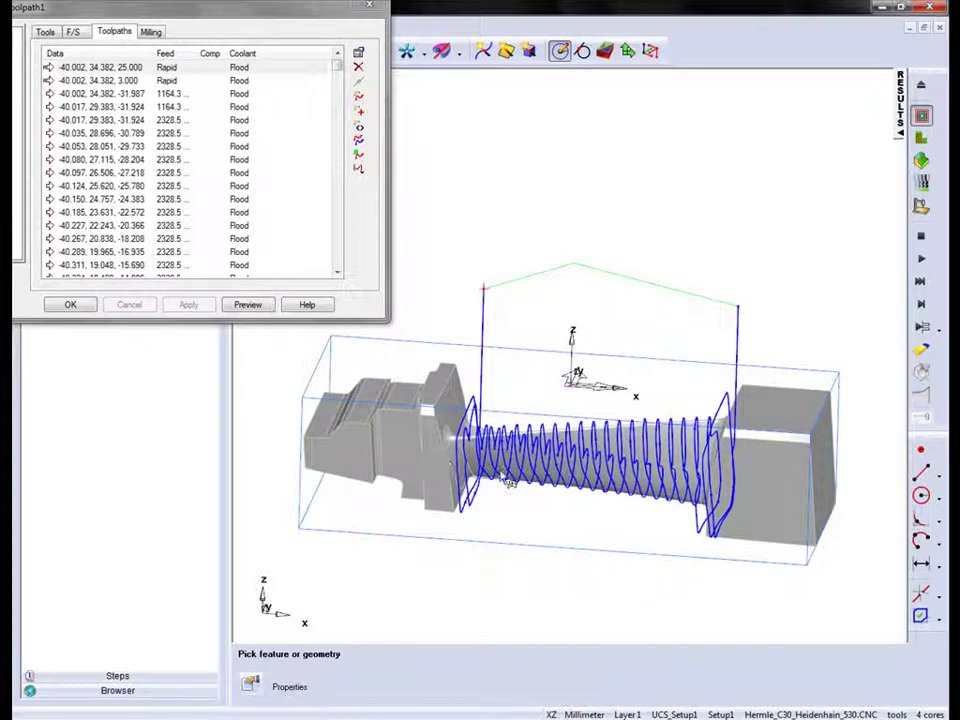
key("ctrl+5")
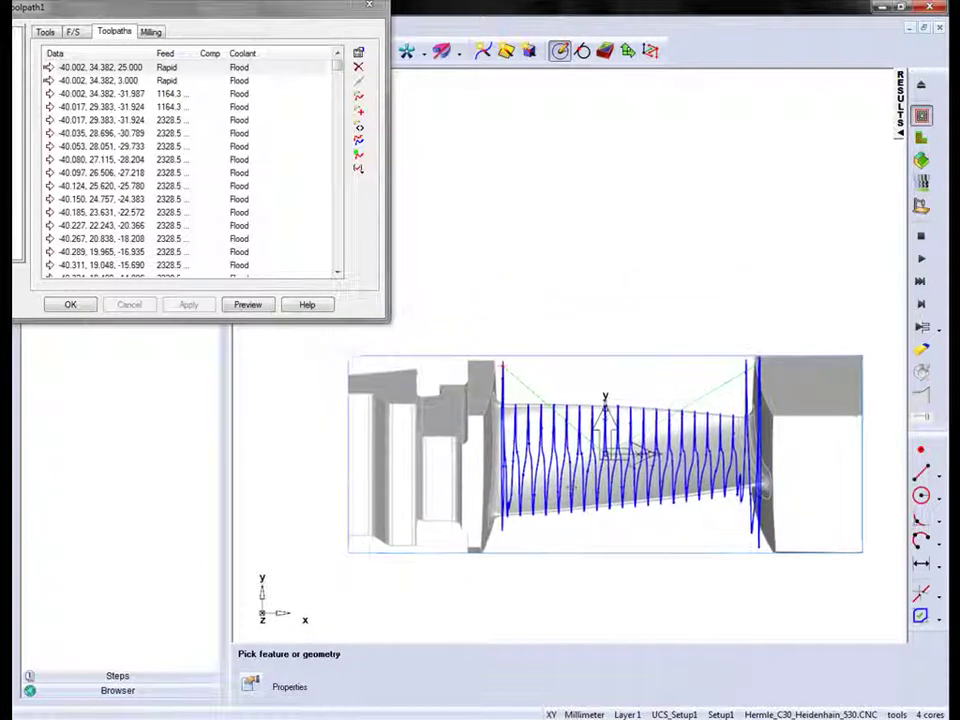
left_click_drag(259, 18, 436, 36)
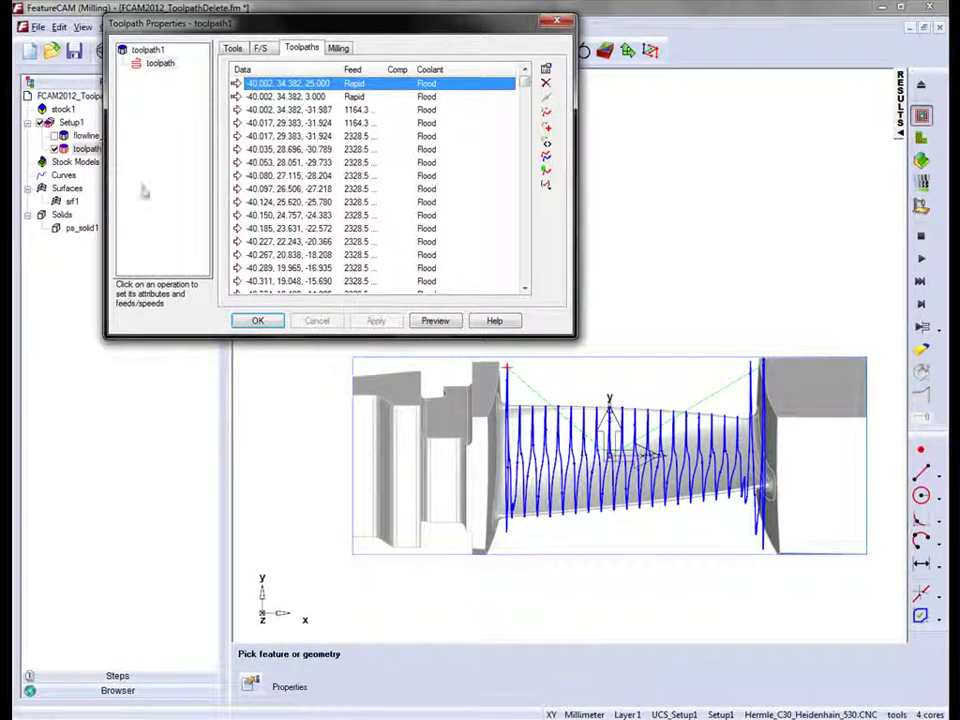
right_click(88, 231)
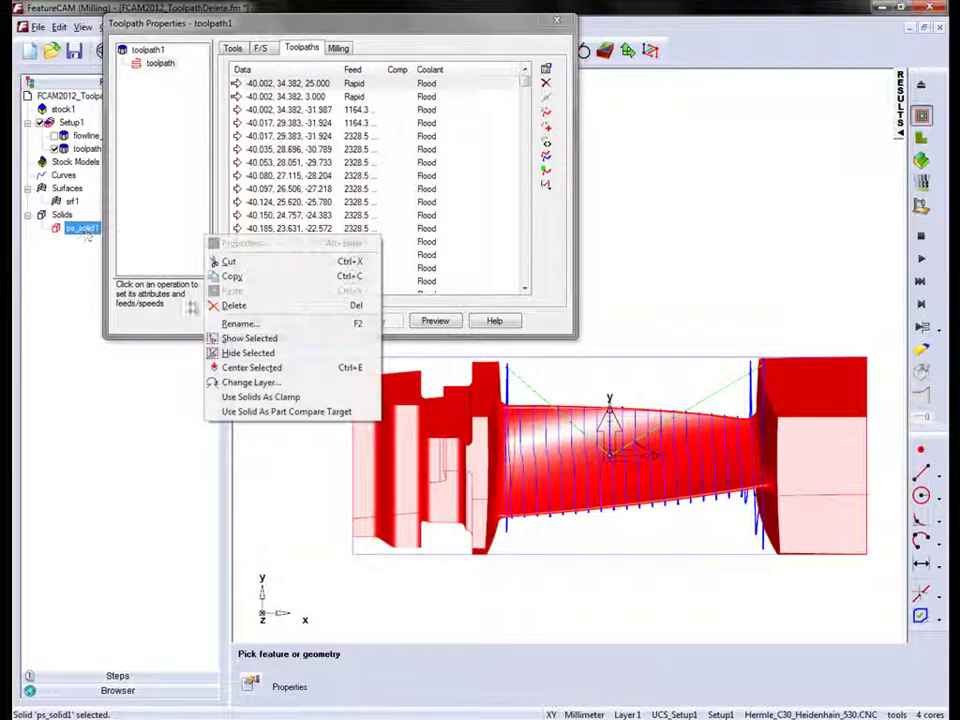
left_click(245, 352)
left_click_drag(377, 26, 160, 10)
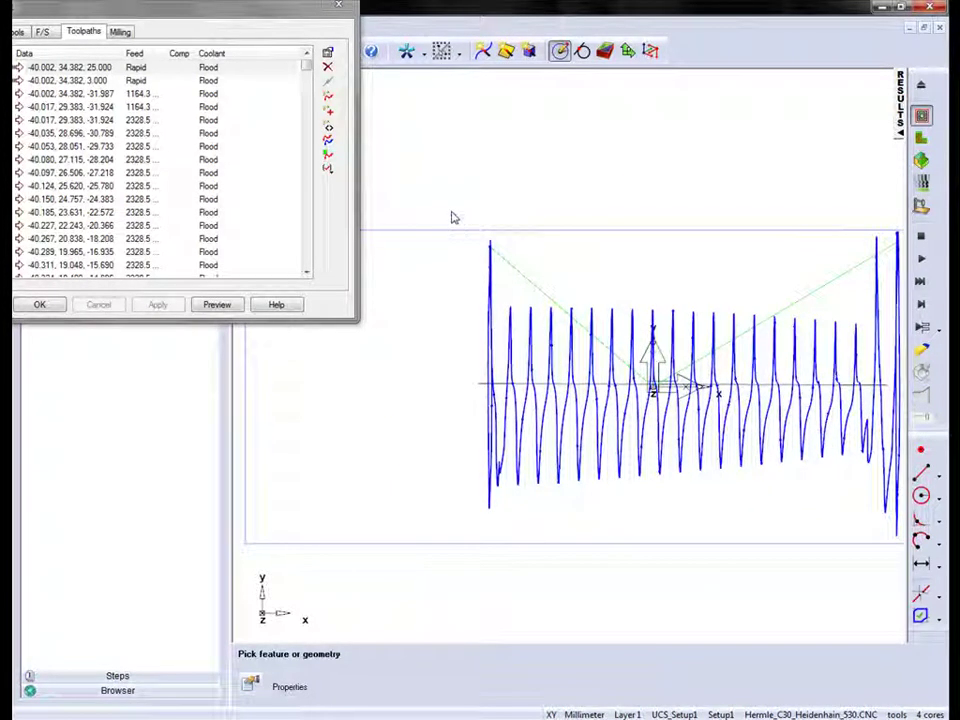
Delete the toolpath segments at the blade's low-X end, connecting the remaining segments with a retract to Z 50, and apply the change
left_click(515, 583)
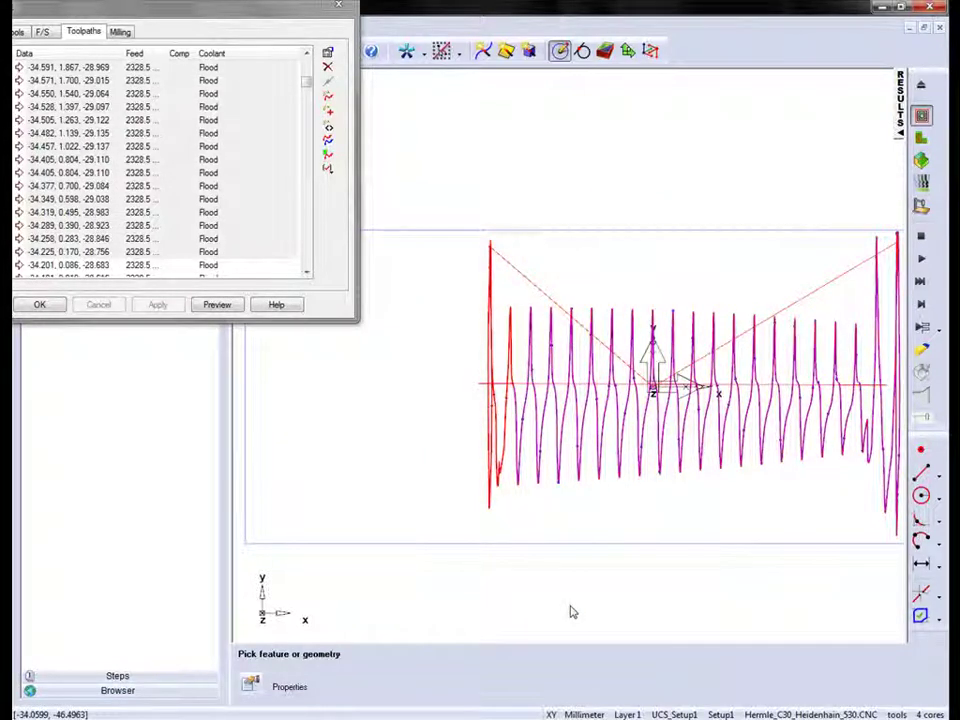
left_click_drag(236, 18, 312, 76)
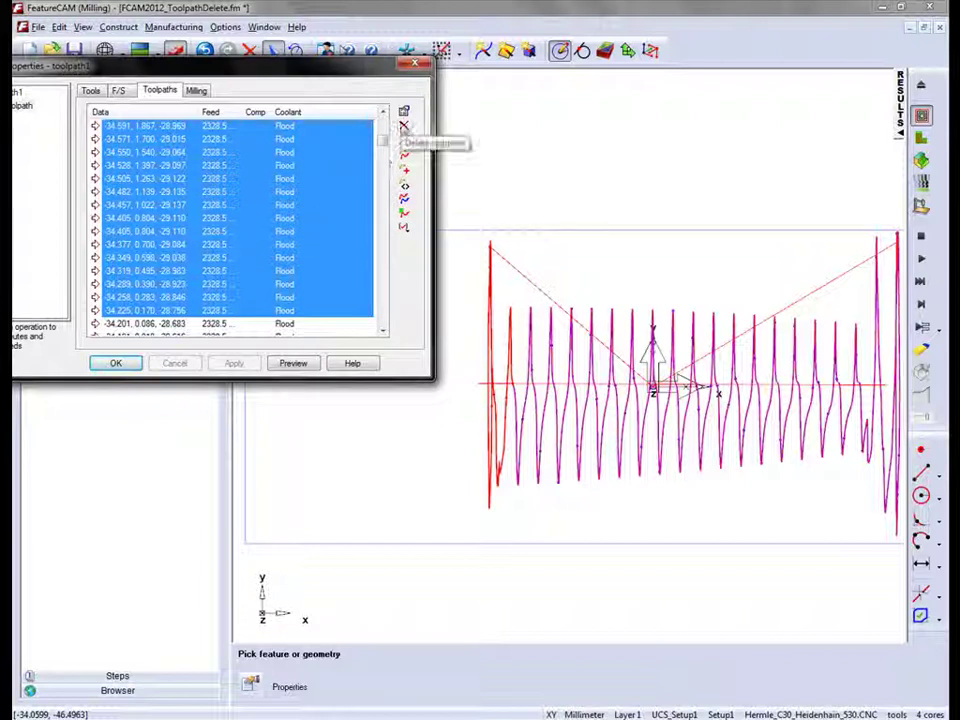
left_click(403, 125)
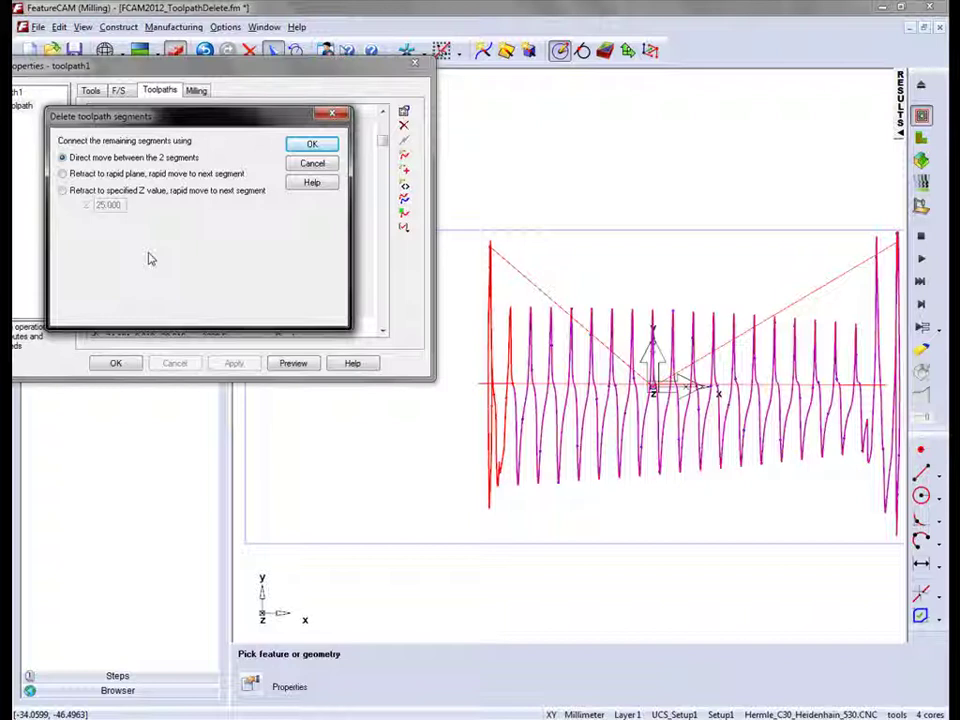
left_click(62, 190)
left_click_drag(121, 205, 35, 210)
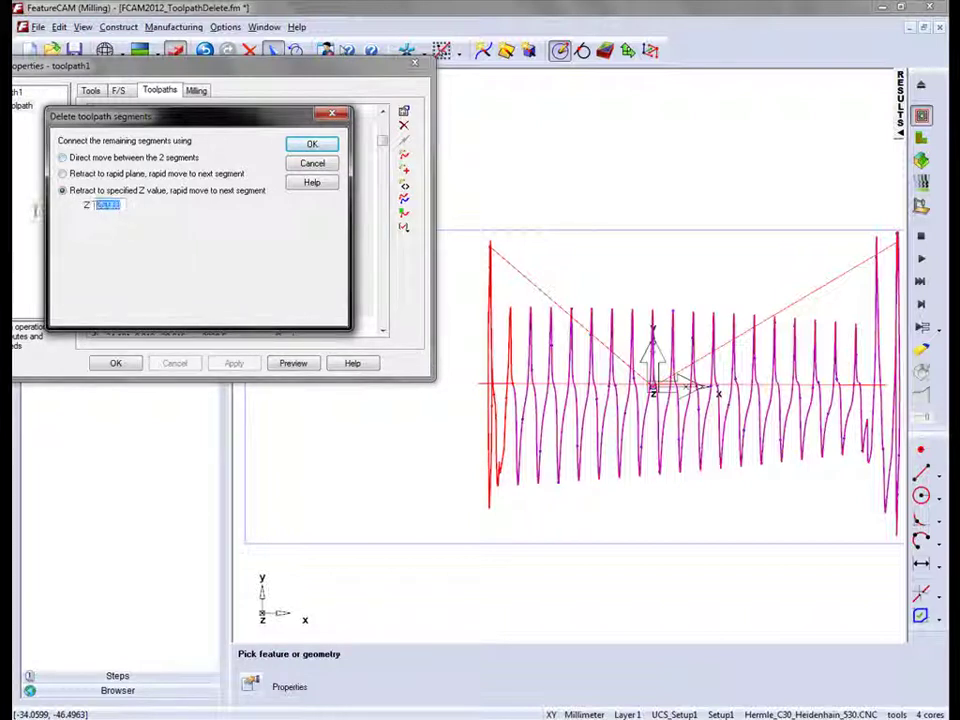
type("50")
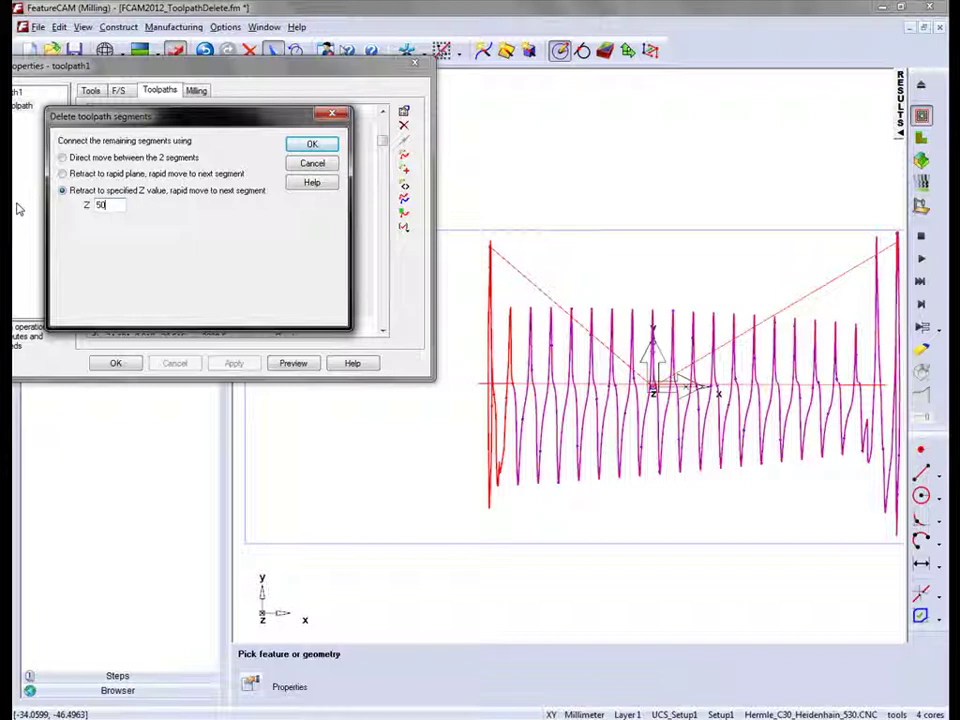
left_click(305, 145)
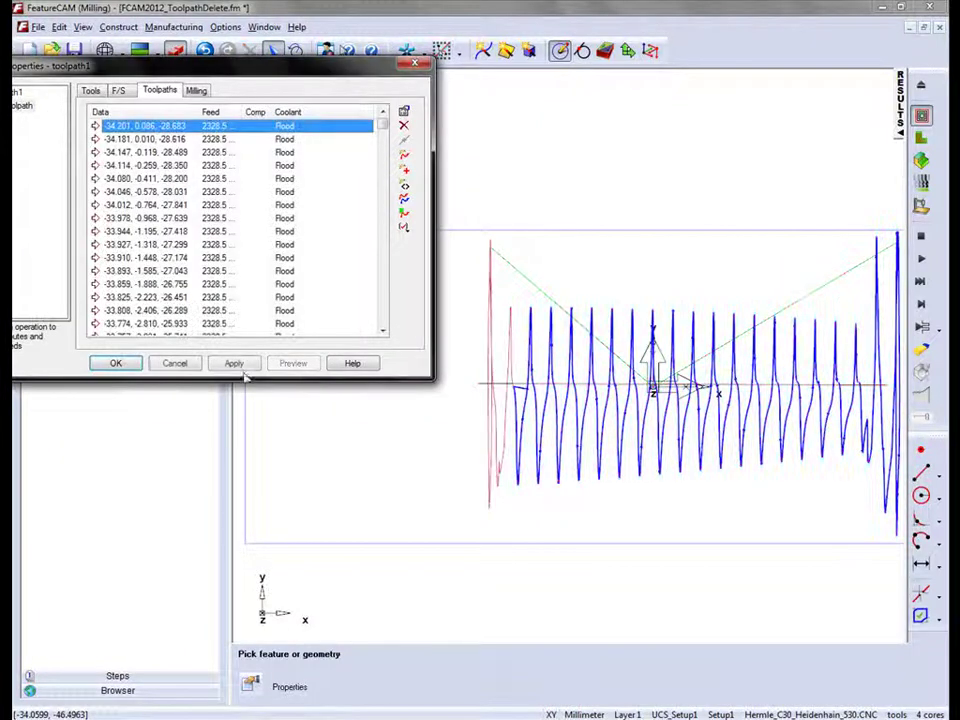
left_click(237, 363)
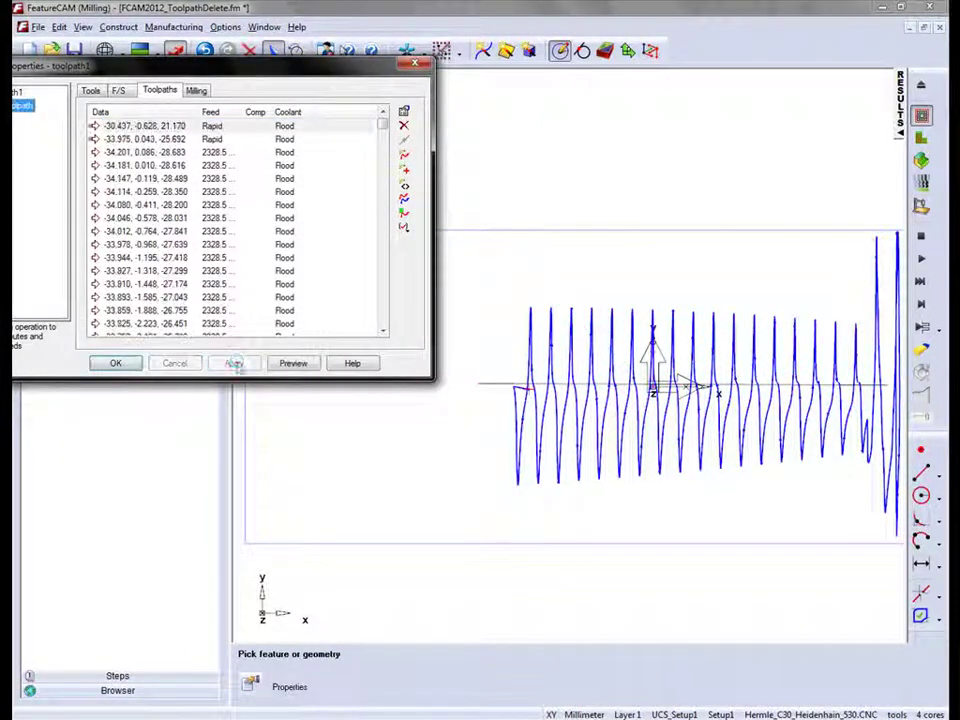
Delete the toolpath segments from just beyond mid-blade to the high-X end with a retract to the rapid plane, and apply the change
middle_click_drag(604, 437, 747, 367)
left_click_drag(746, 367, 541, 449)
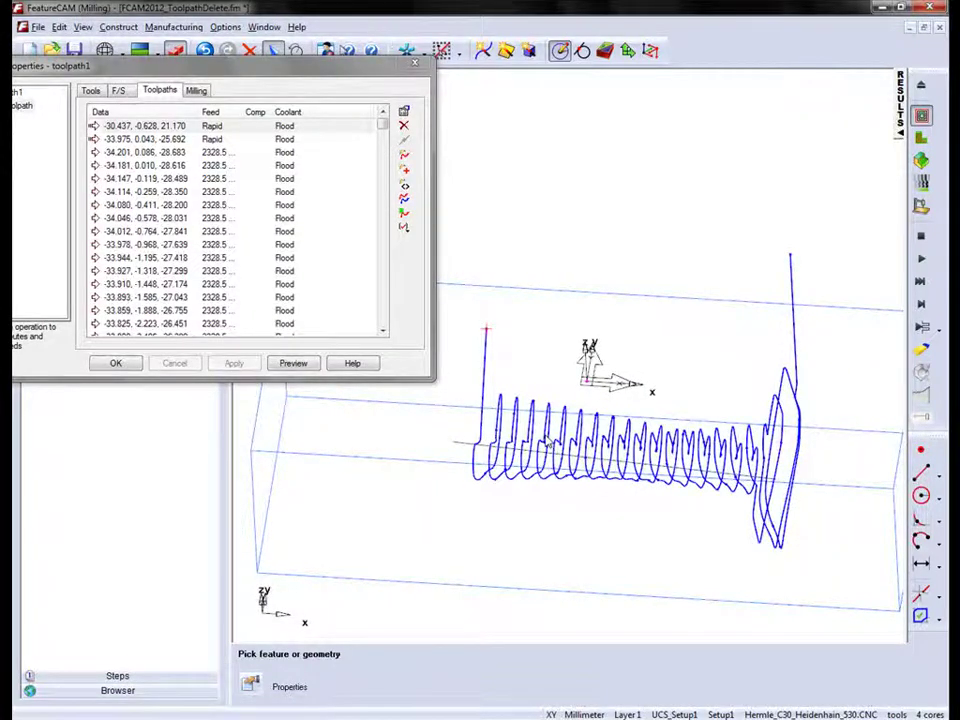
key("ctrl+t")
left_click_drag(816, 545, 666, 221)
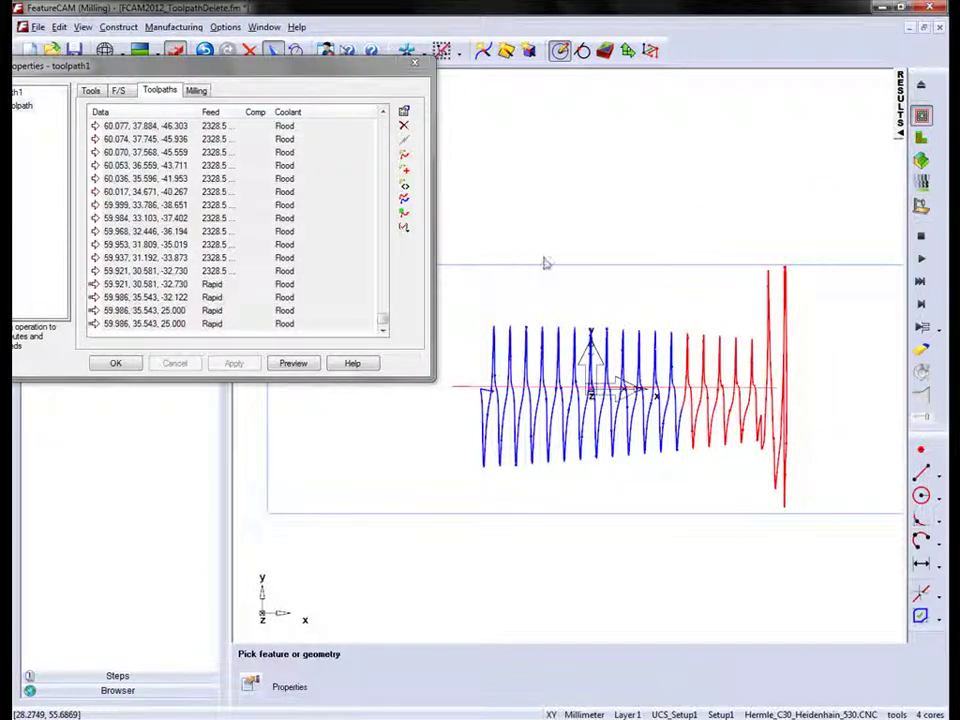
left_click(404, 127)
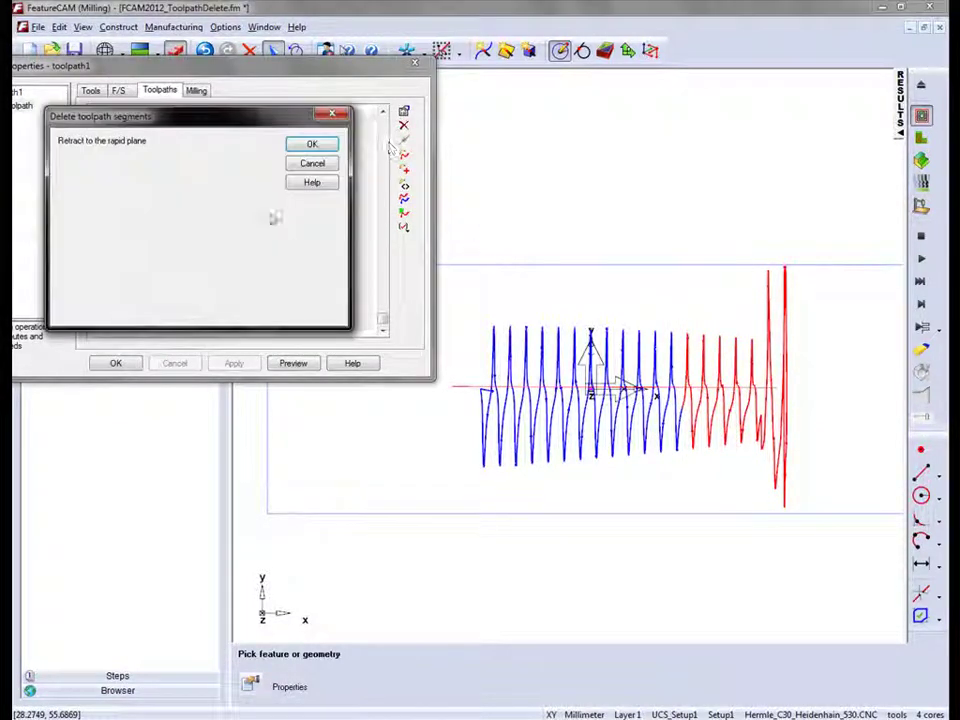
left_click(313, 145)
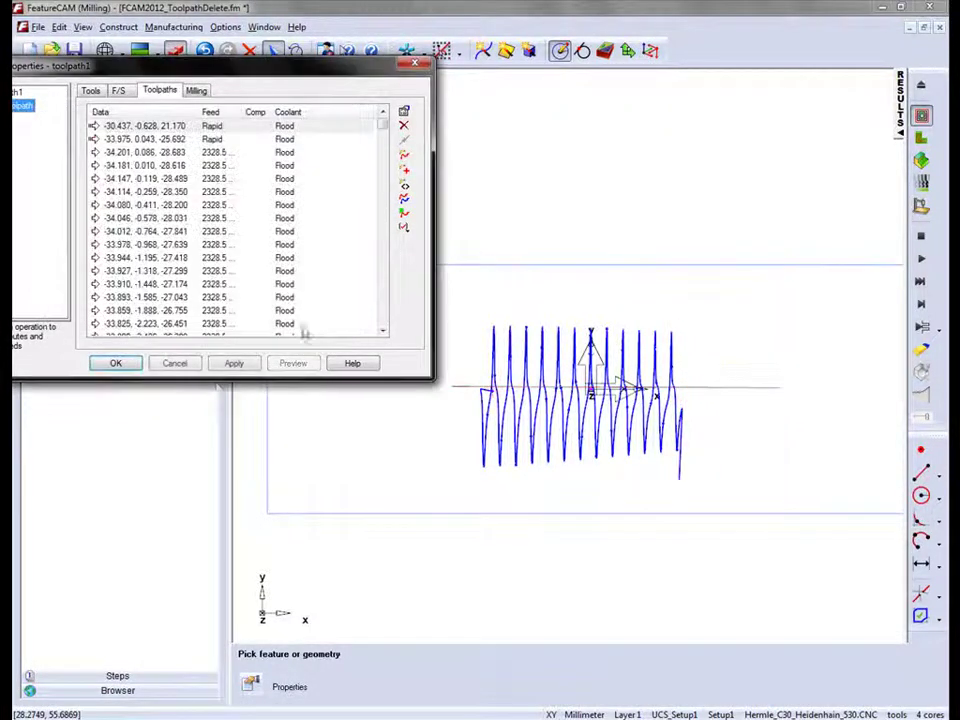
left_click(233, 363)
middle_click_drag(660, 505, 704, 372)
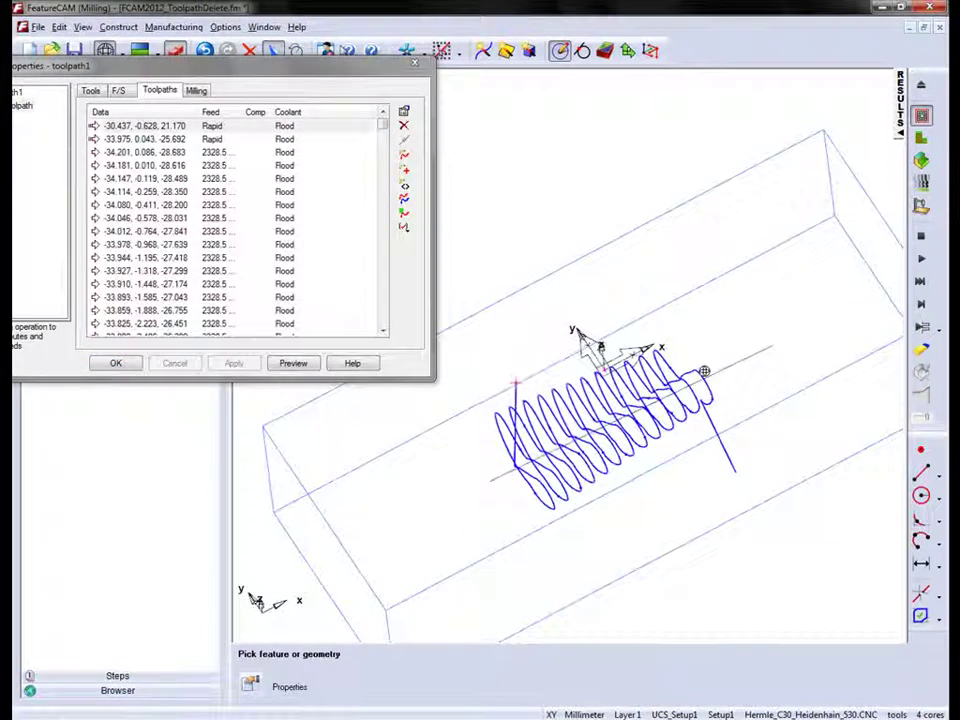
Undo the last segment deletion and reload the segment list of toolpath1
left_click(206, 51)
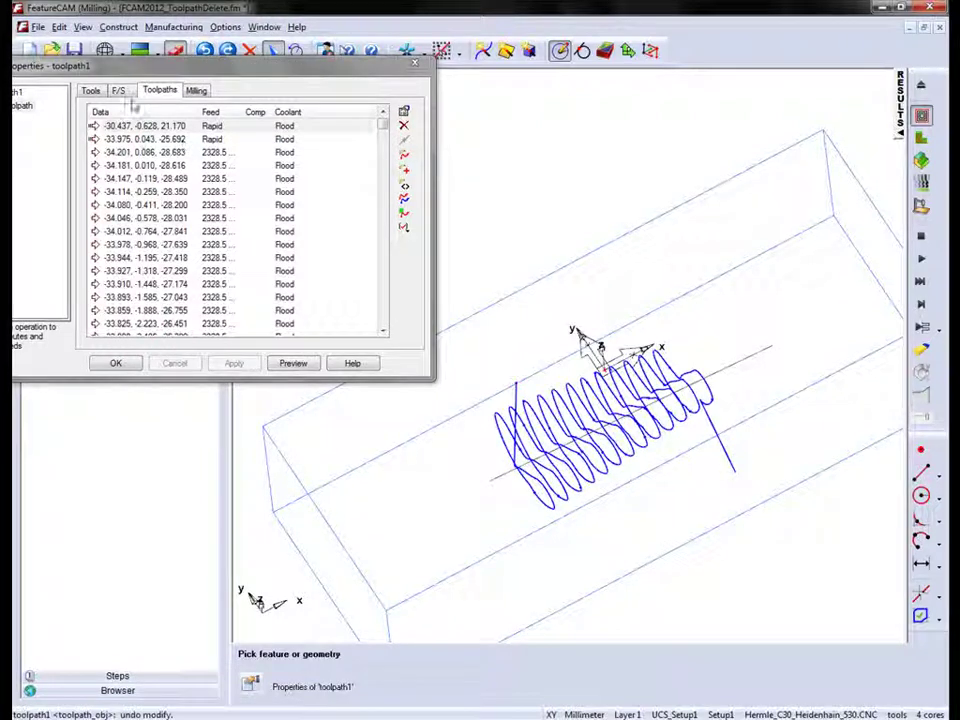
left_click(190, 93)
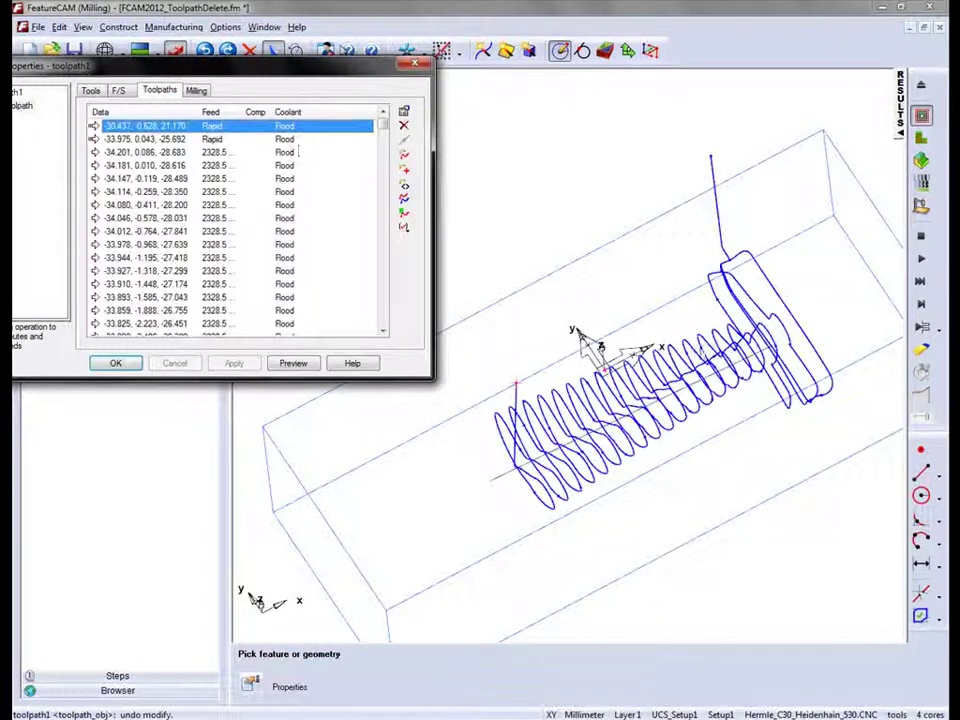
middle_click_drag(745, 432, 510, 252)
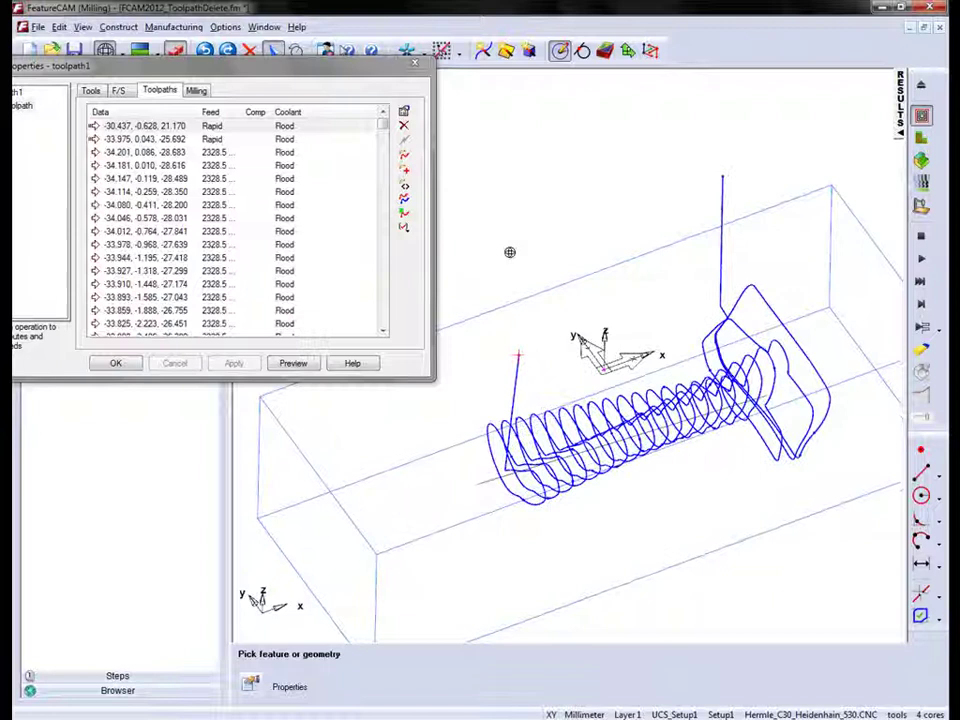
Delete only the large loops and connecting segments at the blade's high-X end, retract to the rapid plane, apply, and accept the toolpath1 properties
key("ctrl+5")
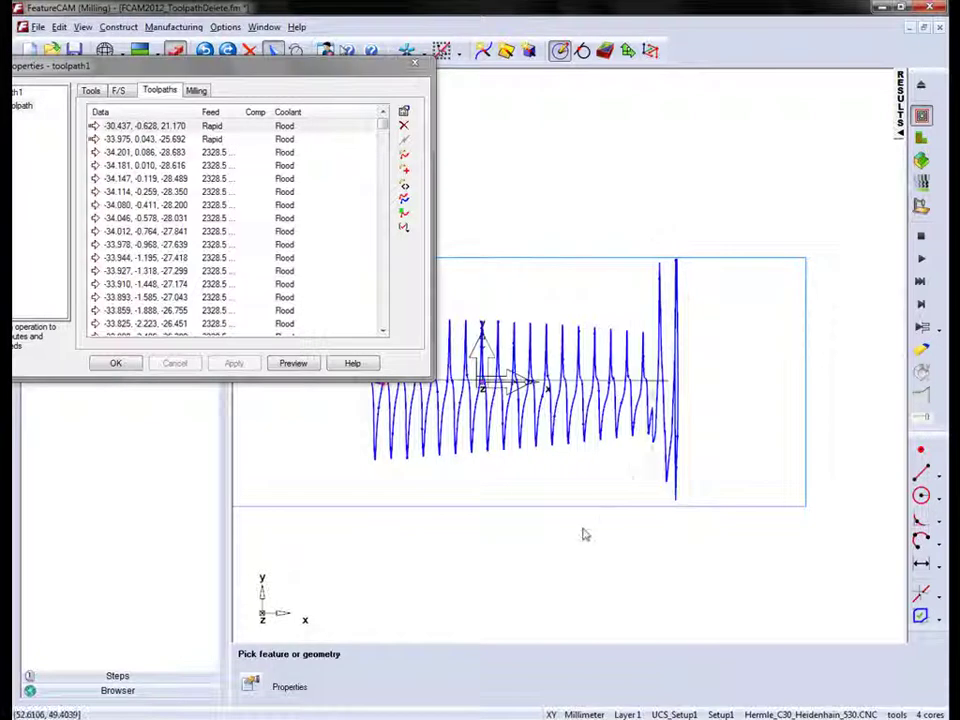
middle_click_drag(591, 531, 524, 517)
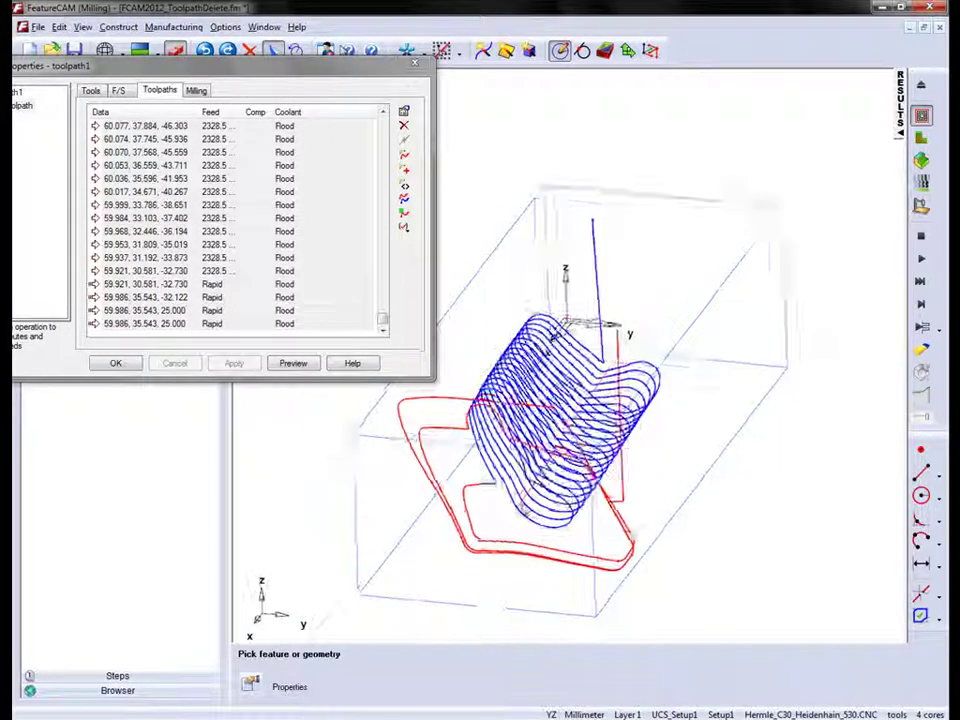
scroll(524, 517, "up", 3)
middle_click_drag(460, 536, 420, 404, "shift")
left_click_drag(419, 403, 502, 430)
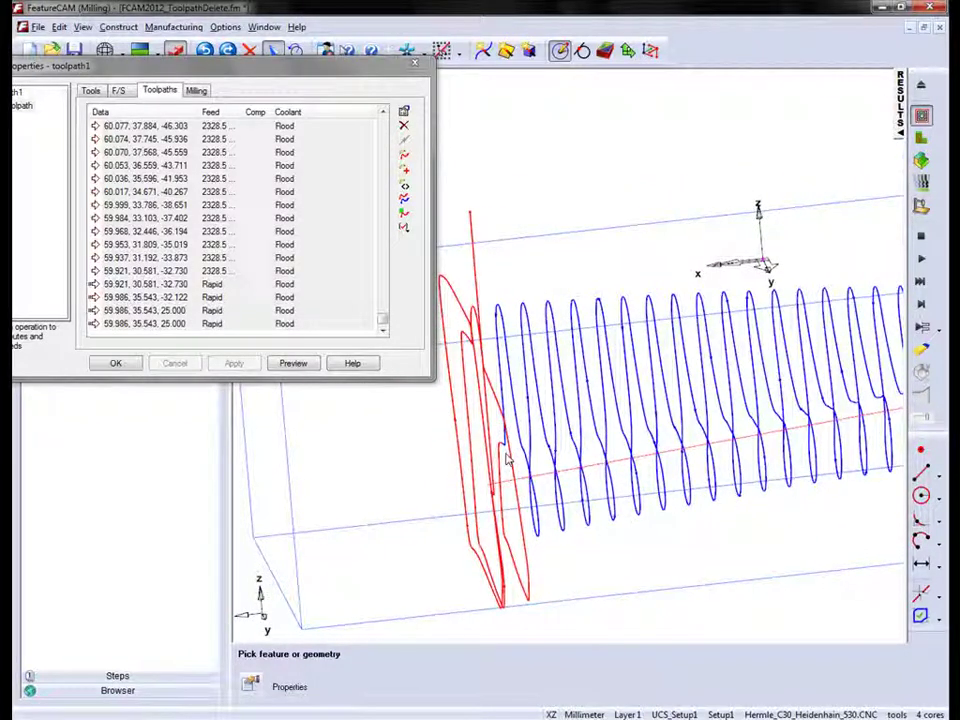
left_click(484, 371)
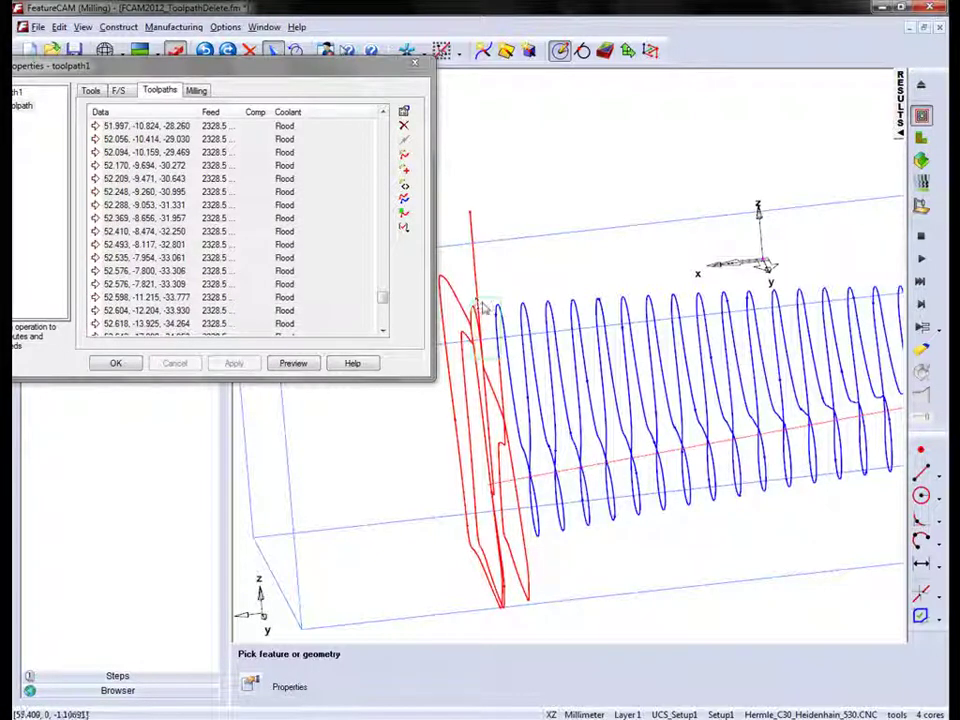
left_click(483, 306)
scroll(580, 393, "down", 2)
middle_click_drag(529, 422, 578, 488)
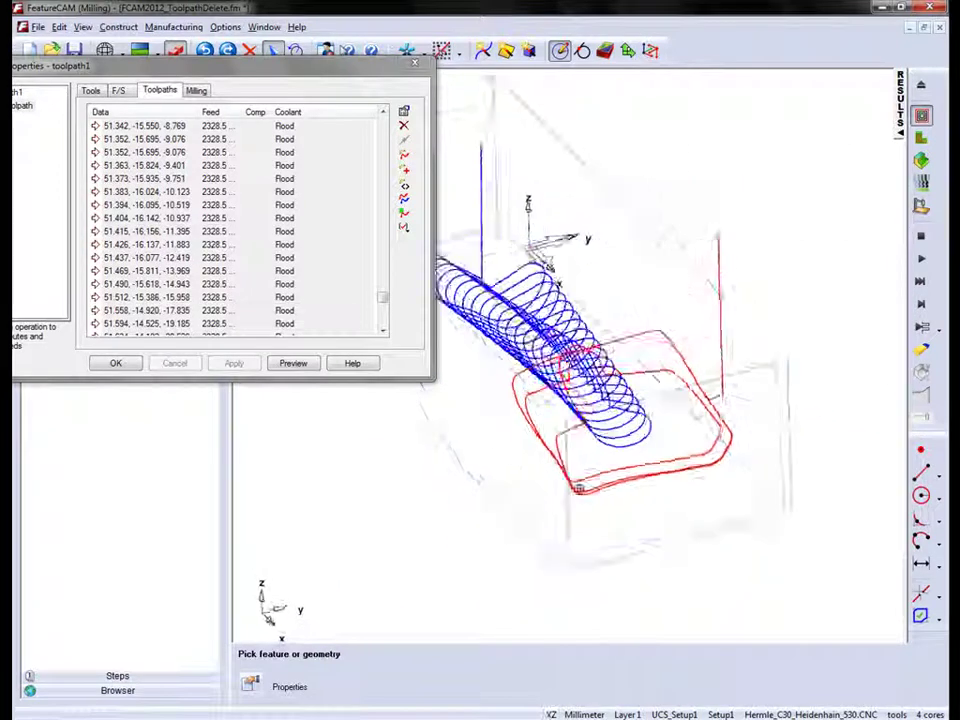
left_click_drag(546, 262, 592, 393)
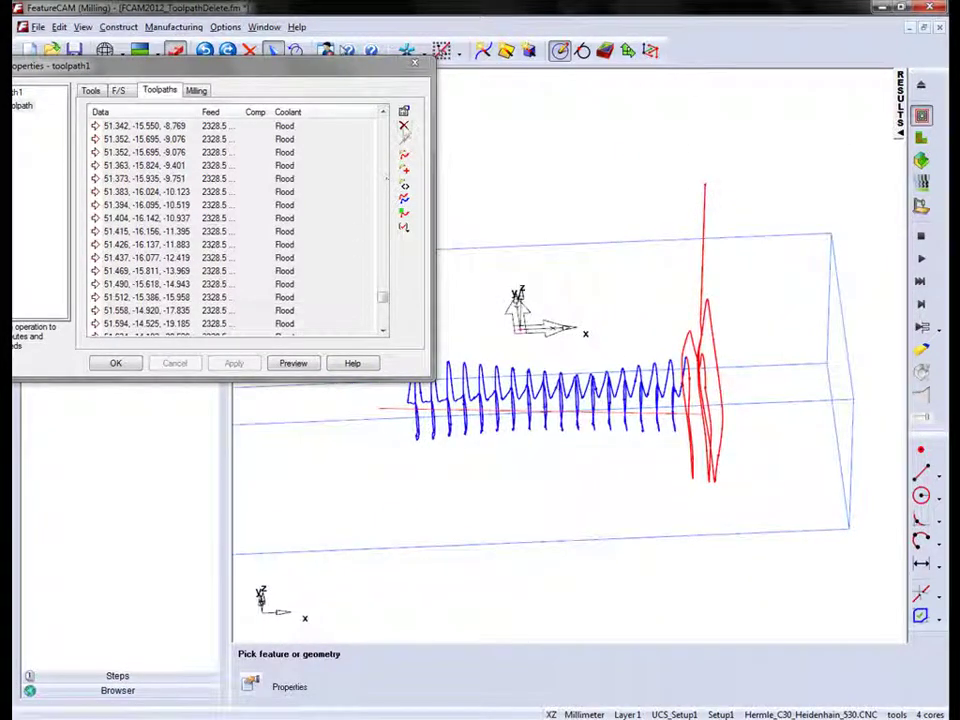
key("ctrl+a")
left_click(404, 125)
left_click(310, 146)
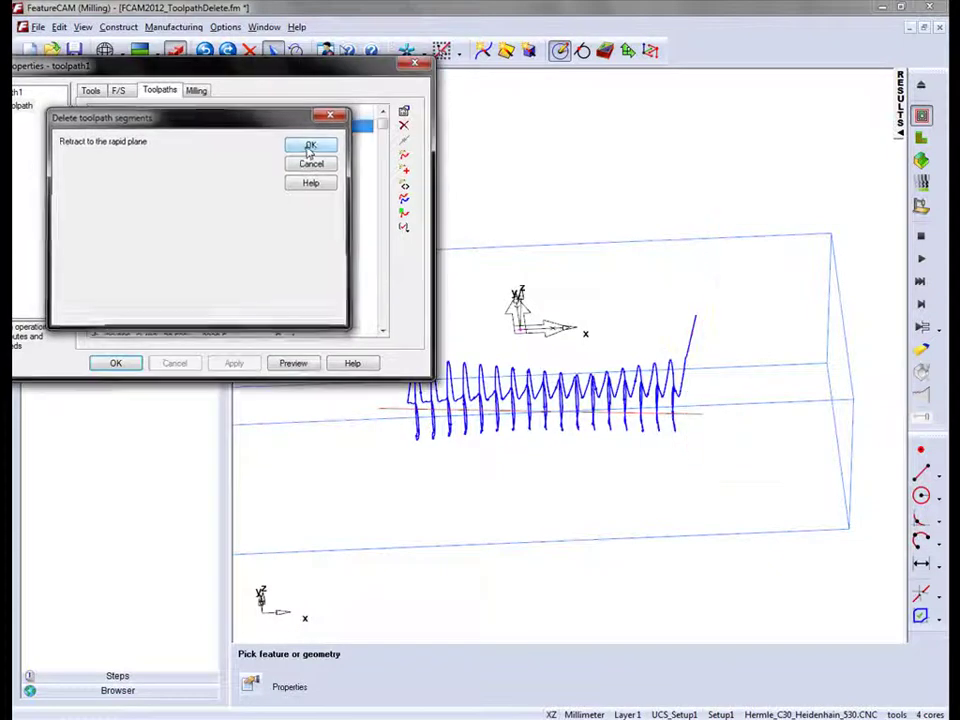
left_click(233, 363)
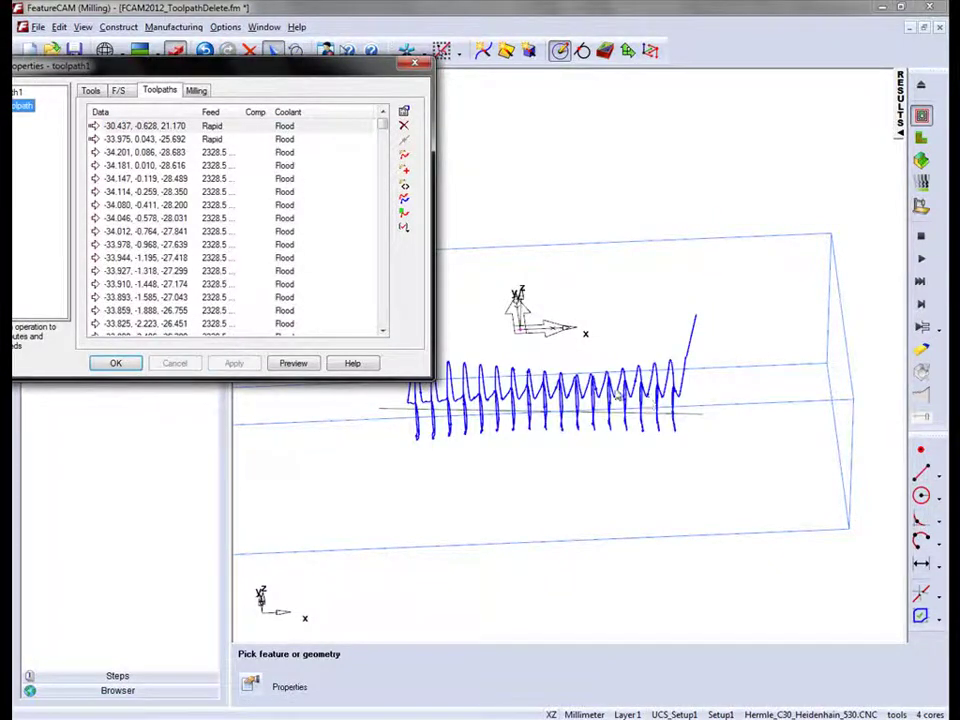
left_click_drag(616, 395, 617, 439)
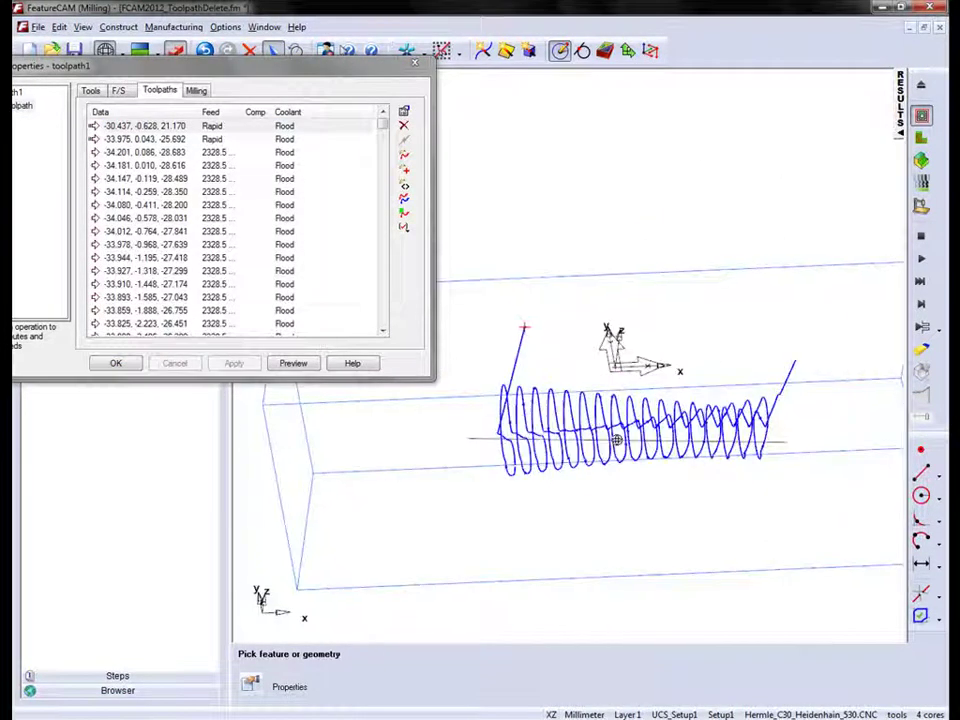
middle_click_drag(617, 439, 606, 436)
left_click(116, 364)
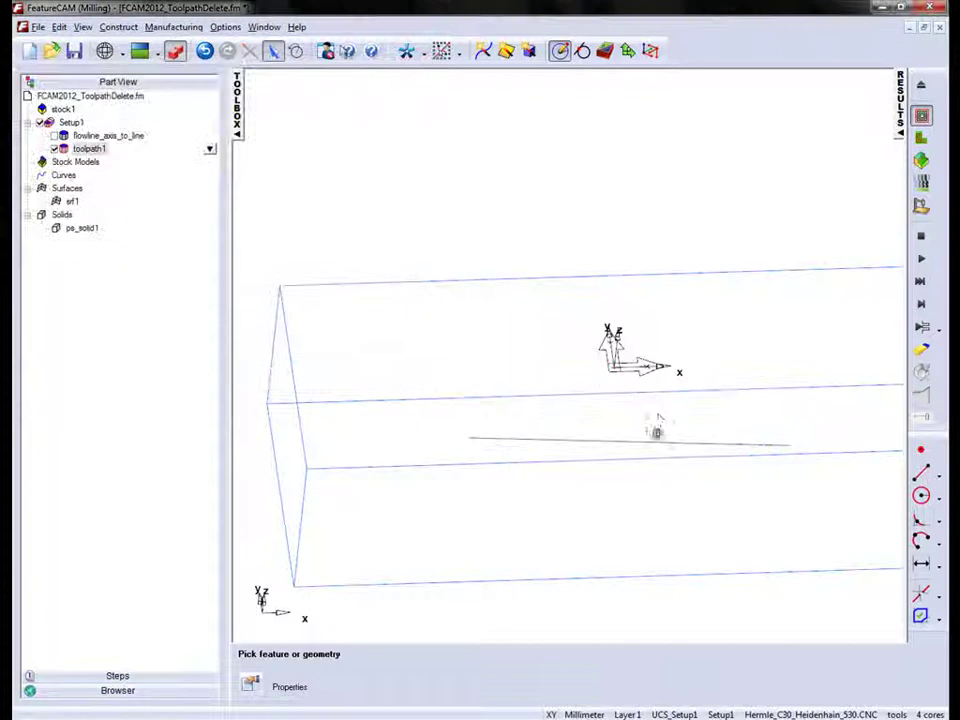
Show the solid ps_solid1 again, clear its selection, and fit the blade within view
left_click_drag(657, 432, 518, 407)
right_click(83, 229)
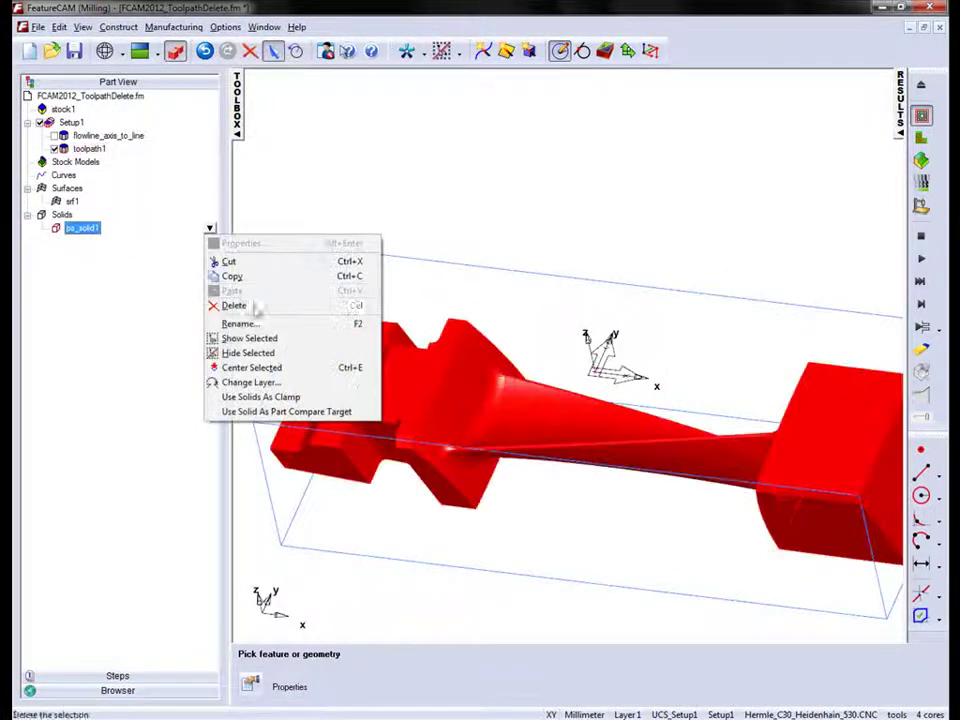
left_click(263, 343)
middle_click_drag(578, 304, 615, 334)
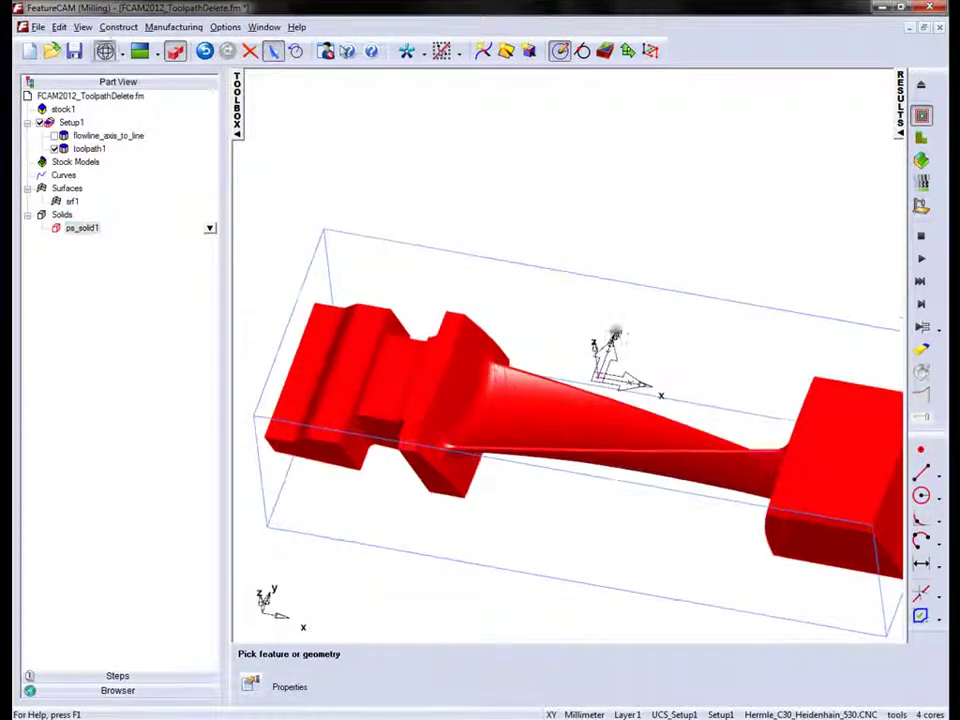
left_click(568, 163)
middle_click_drag(566, 234, 533, 211, "shift")
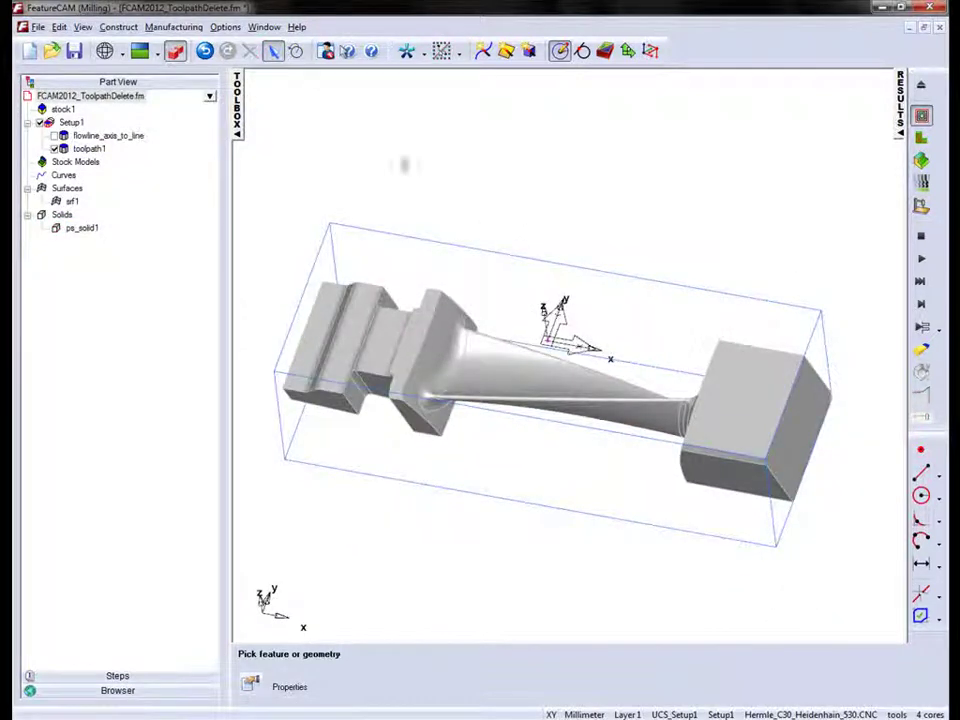
Simulate the edited toolpath1 and watch the tool travel around the blade from the other side
left_click(921, 306)
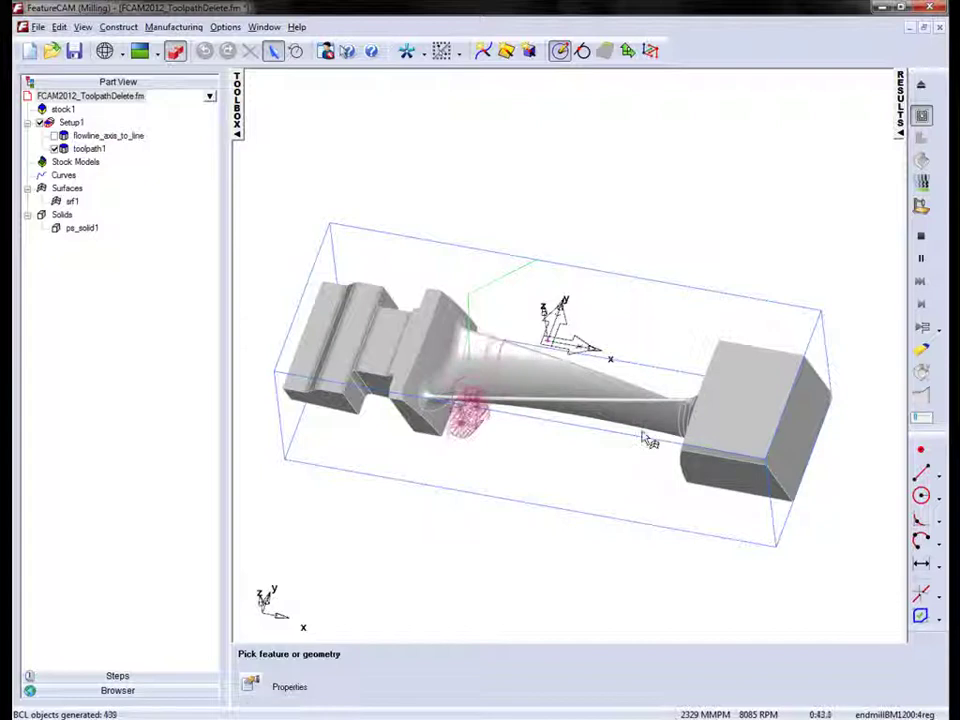
middle_click_drag(549, 473, 253, 432)
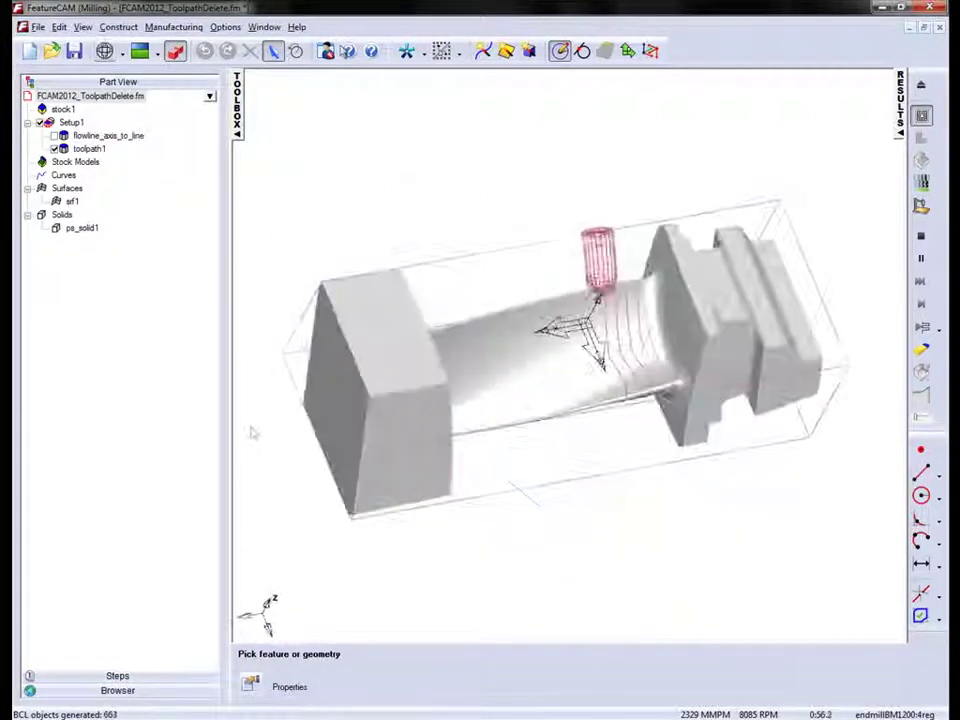